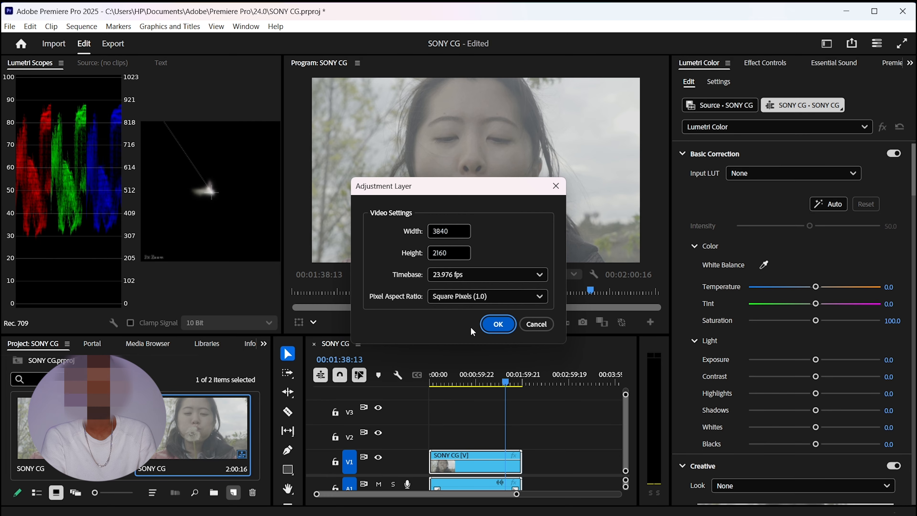
Create a 3840 × 2160 adjustment layer at 23.976 fps and place it on V2 over the full SONY CG clip.
{"action": "left_click", "coordinate": [513, 326]}
{"action": "left_click_drag", "start_coordinate": [213, 429], "coordinate": [522, 433]}
{"action": "left_click", "coordinate": [488, 441]}
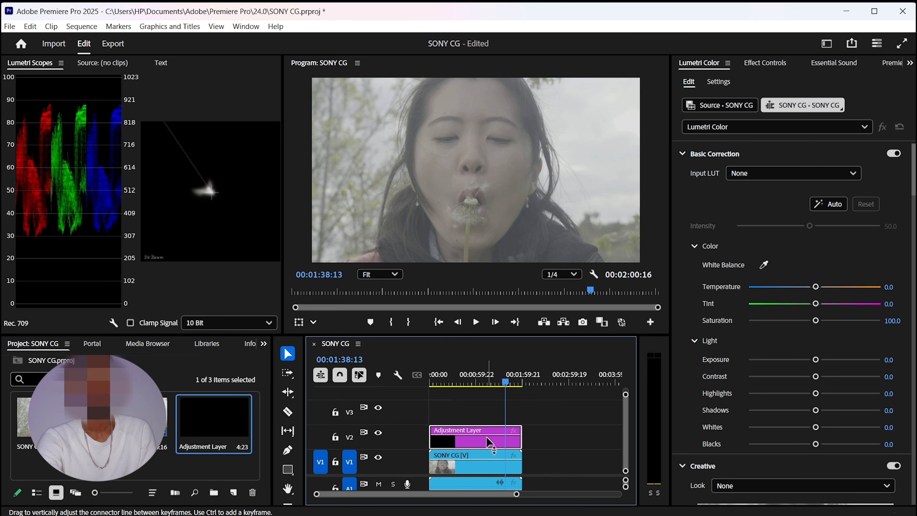
{"action": "left_click_drag", "start_coordinate": [372, 336], "coordinate": [372, 390]}
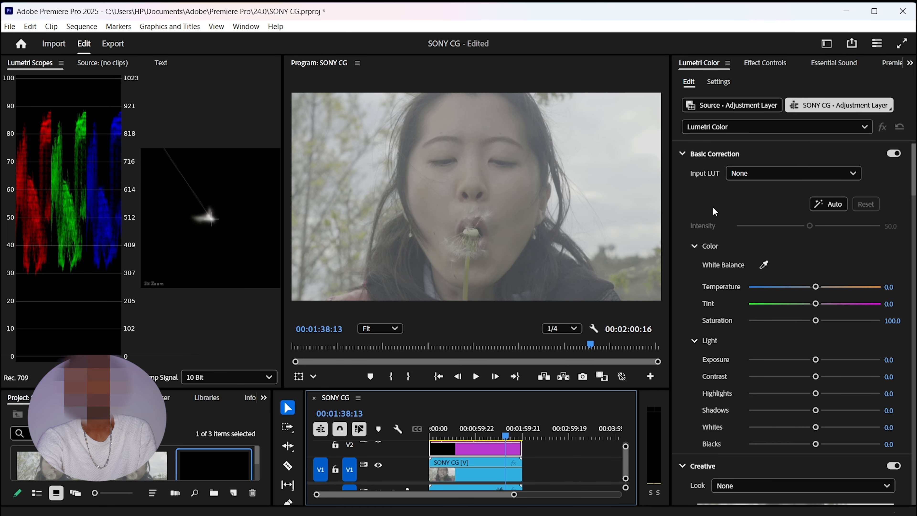
{"action": "scroll", "coordinate": [713, 209], "scroll_direction": "down", "scroll_amount": 6}
{"action": "scroll", "coordinate": [713, 207], "scroll_direction": "up", "scroll_amount": 6}
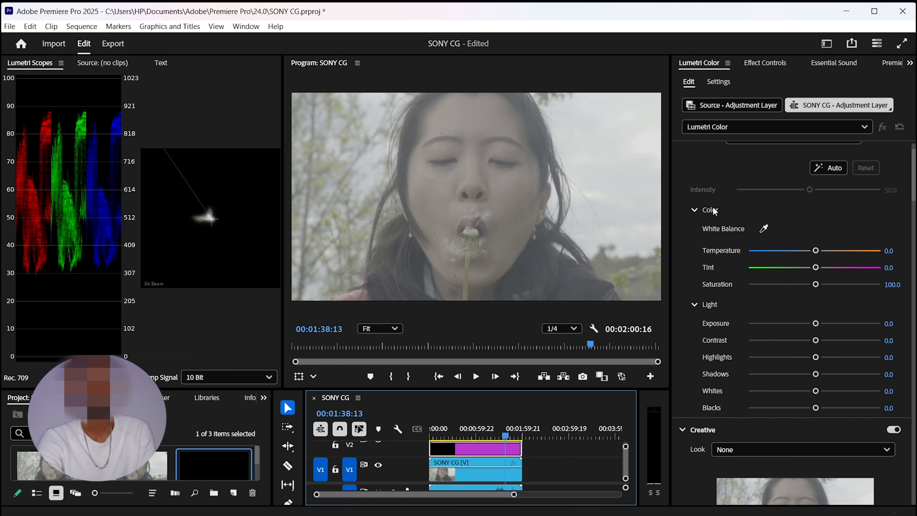
{"action": "left_click", "coordinate": [805, 169]}
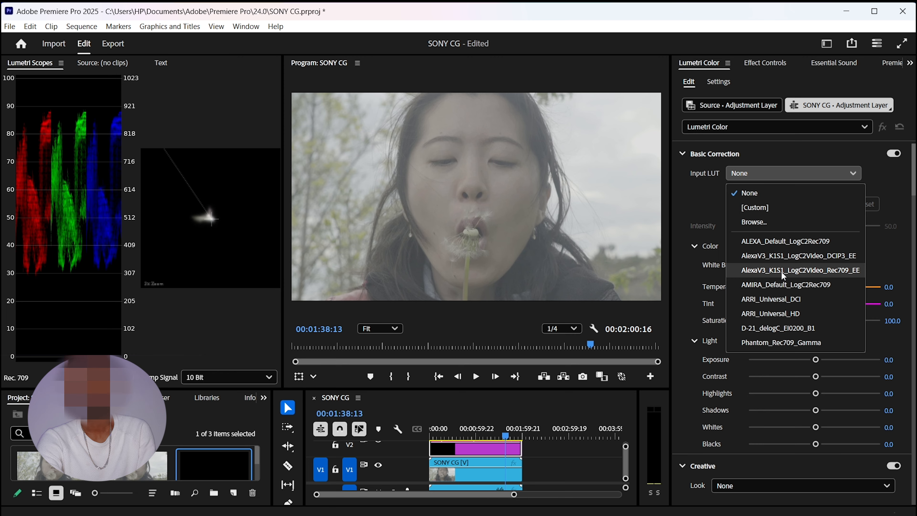
{"action": "key", "text": "Escape"}
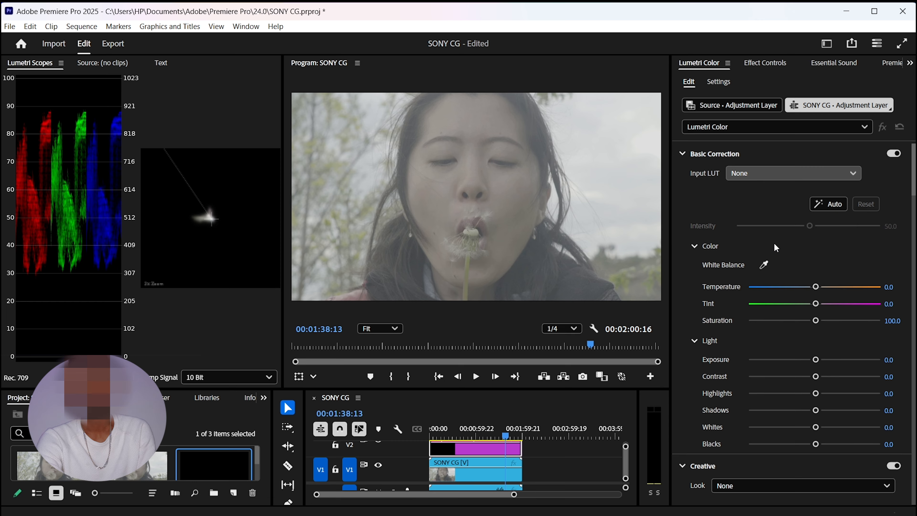
Try the ALEXA_Default_LogC2Rec709 and AlexaV3_K1S1_LogC2Video_DCIP3_EE input LUTs on the adjustment layer and settle on AlexaV3_K1S1_LogC2Video_Rec709_EE.
{"action": "left_click", "coordinate": [764, 174]}
{"action": "left_click", "coordinate": [760, 206]}
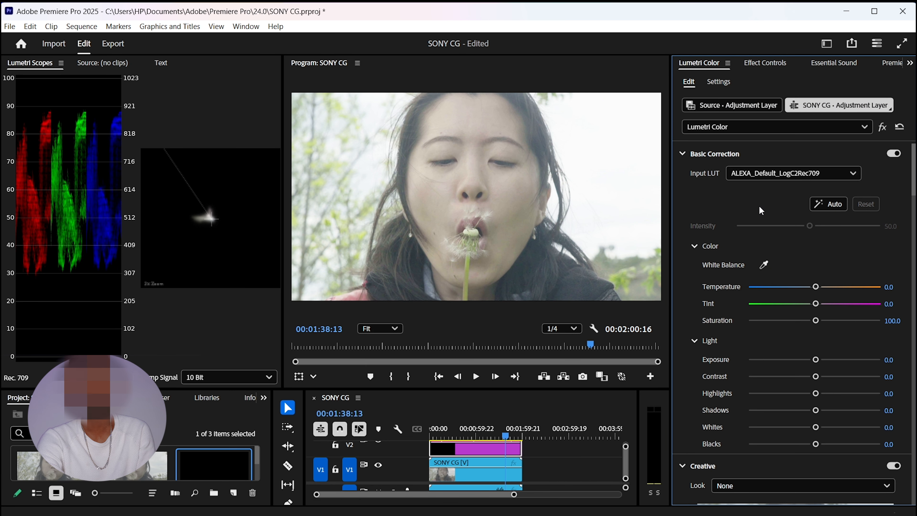
{"action": "left_click", "coordinate": [798, 172]}
{"action": "left_click", "coordinate": [796, 260]}
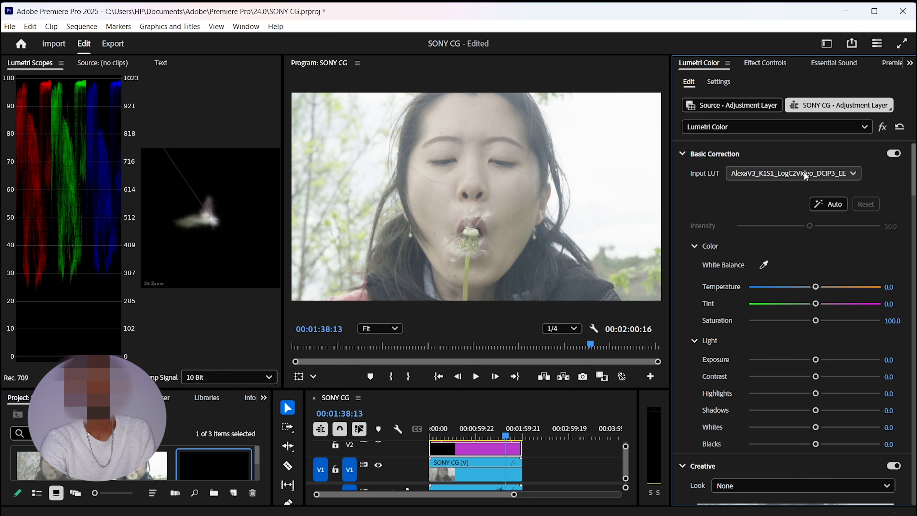
{"action": "left_click", "coordinate": [825, 174]}
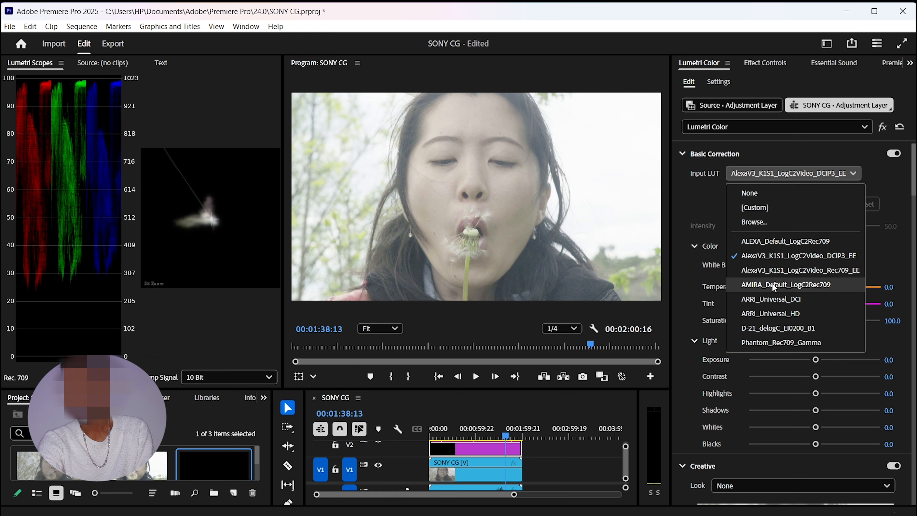
{"action": "left_click", "coordinate": [763, 271]}
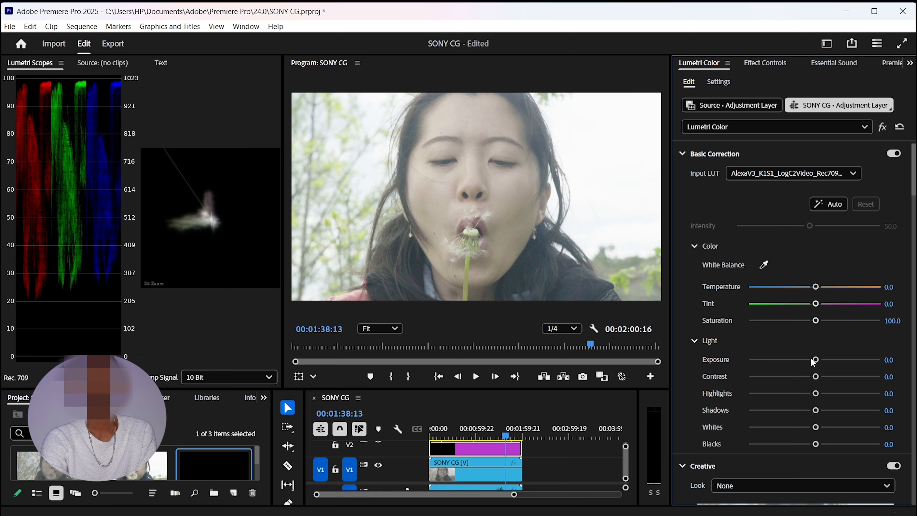
Set the adjustment layer's Exposure to -0.4, Highlights to -20.0 and Shadows to -25.5.
{"action": "left_click_drag", "start_coordinate": [816, 360], "coordinate": [814, 360]}
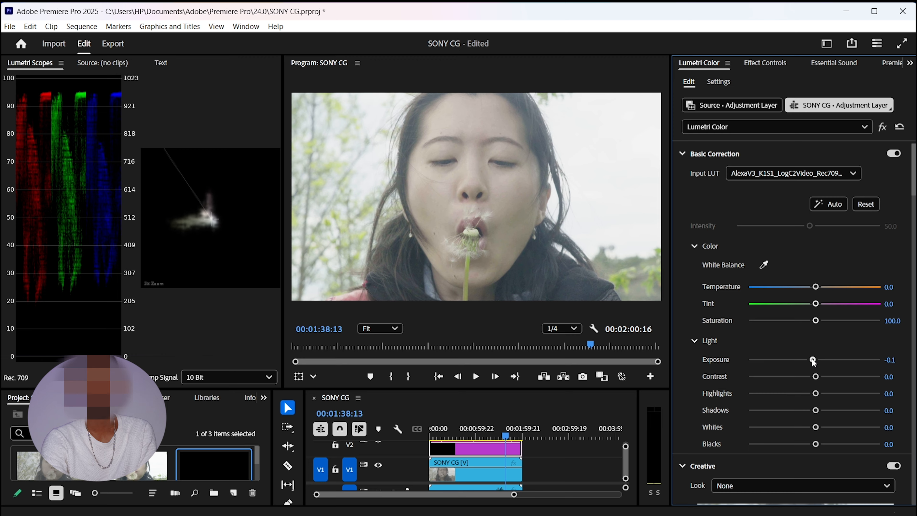
{"action": "left_click_drag", "start_coordinate": [813, 360], "coordinate": [809, 360]}
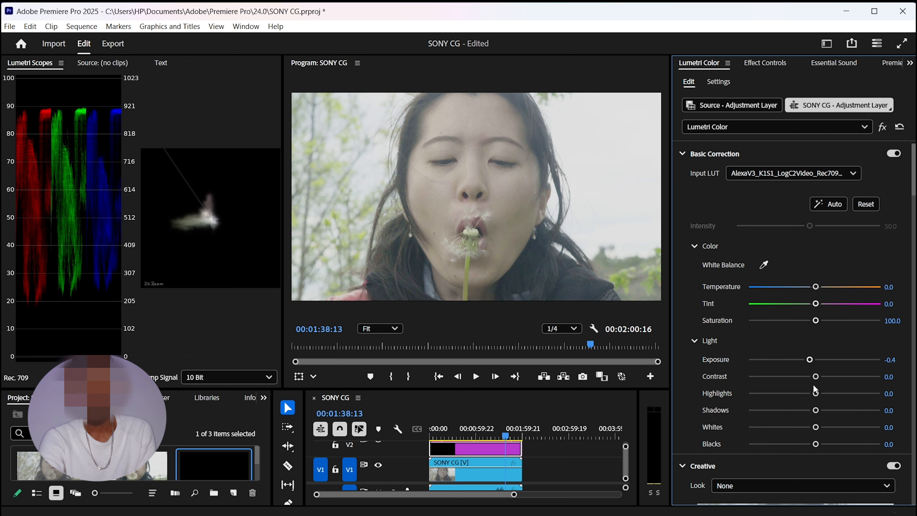
{"action": "left_click_drag", "start_coordinate": [818, 396], "coordinate": [797, 417]}
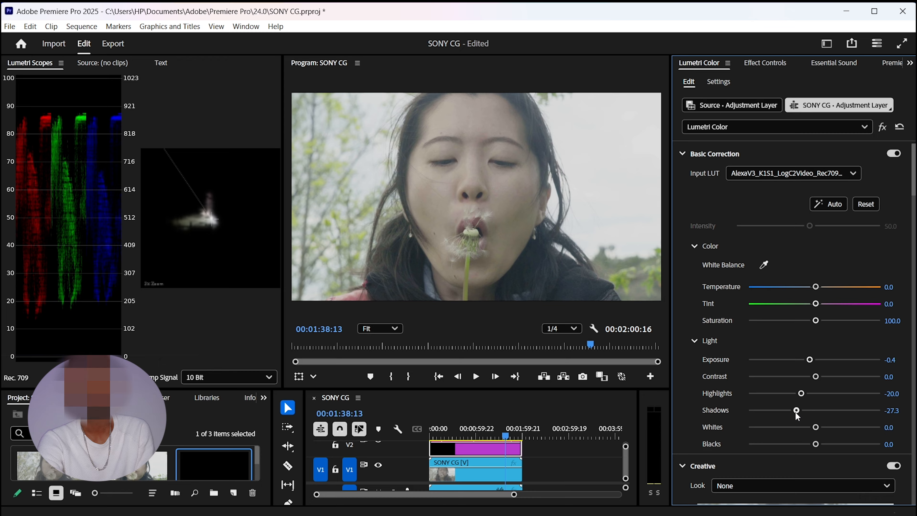
{"action": "left_click_drag", "start_coordinate": [797, 417], "coordinate": [799, 417]}
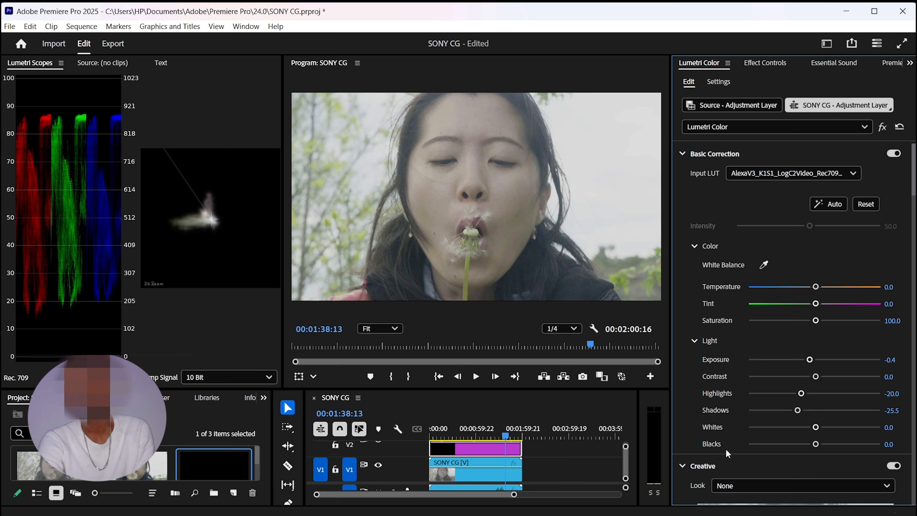
Add shadow, midtone and highlight points to the white RGB curve and shape a gentle S by lowering the shadows and raising the highlights.
{"action": "scroll", "coordinate": [692, 451], "scroll_direction": "down", "scroll_amount": 9}
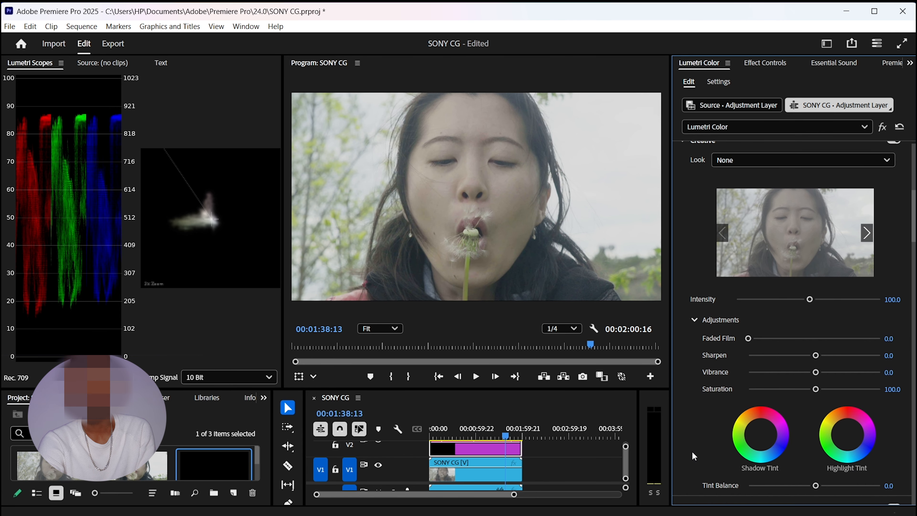
{"action": "scroll", "coordinate": [692, 451], "scroll_direction": "down", "scroll_amount": 10}
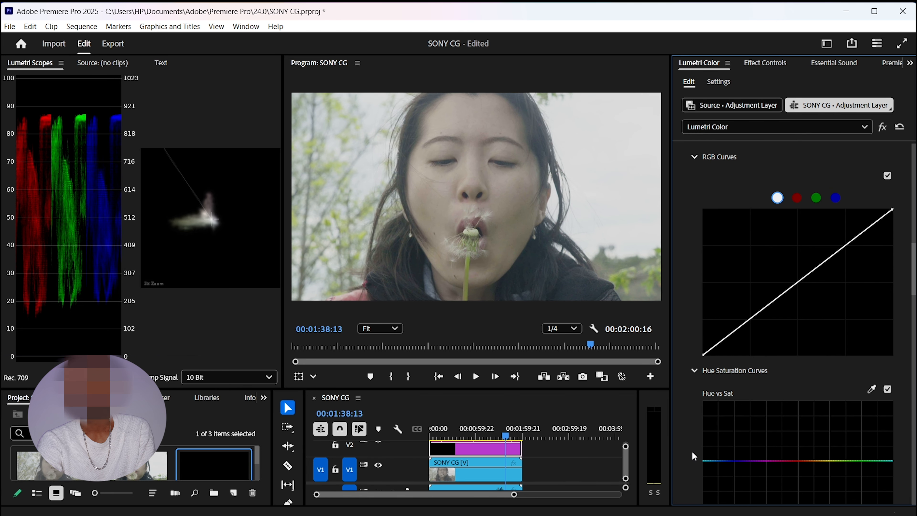
{"action": "scroll", "coordinate": [744, 315], "scroll_direction": "up", "scroll_amount": 2}
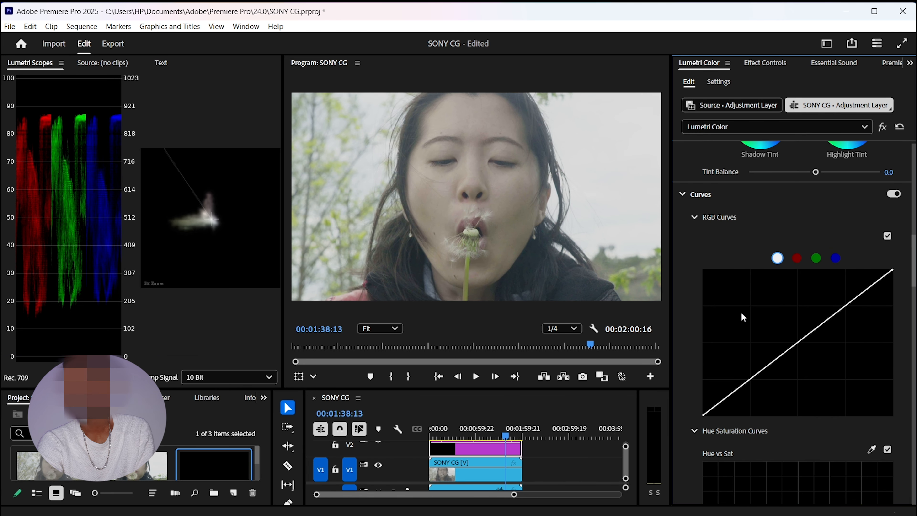
{"action": "left_click", "coordinate": [749, 380]}
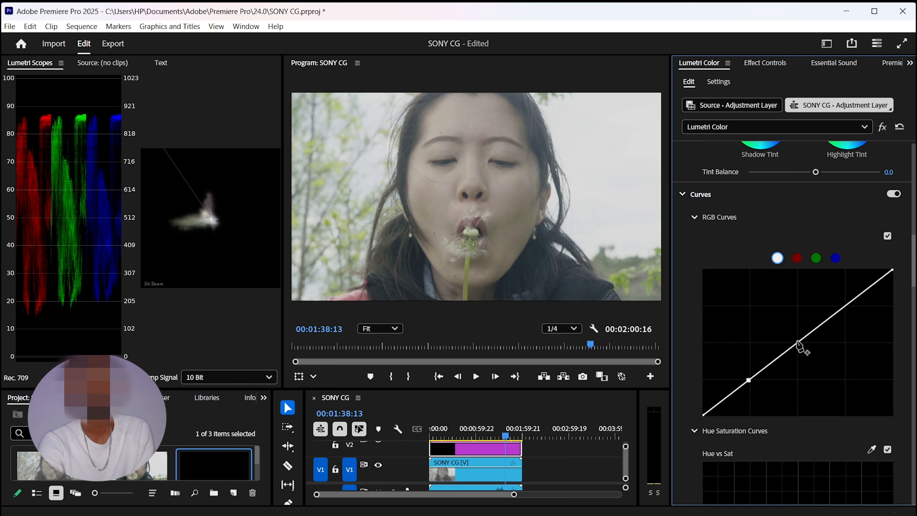
{"action": "left_click", "coordinate": [797, 344]}
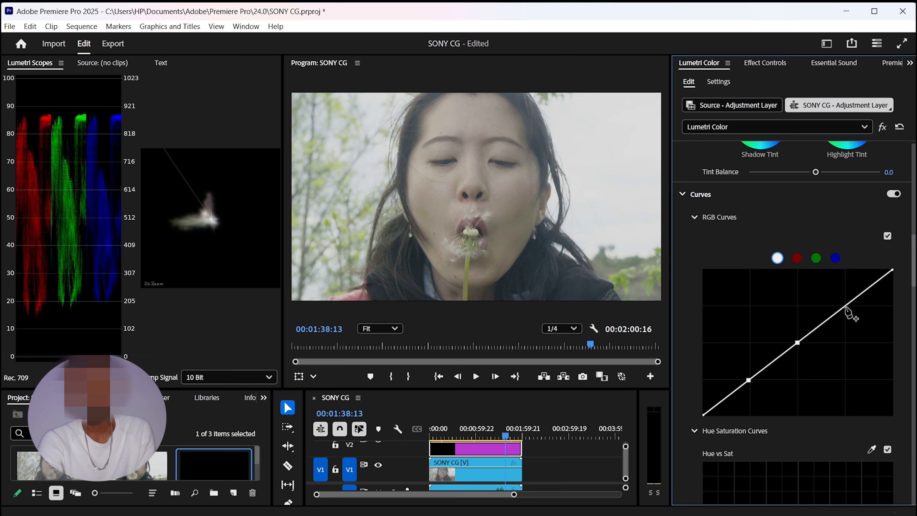
{"action": "left_click", "coordinate": [846, 306]}
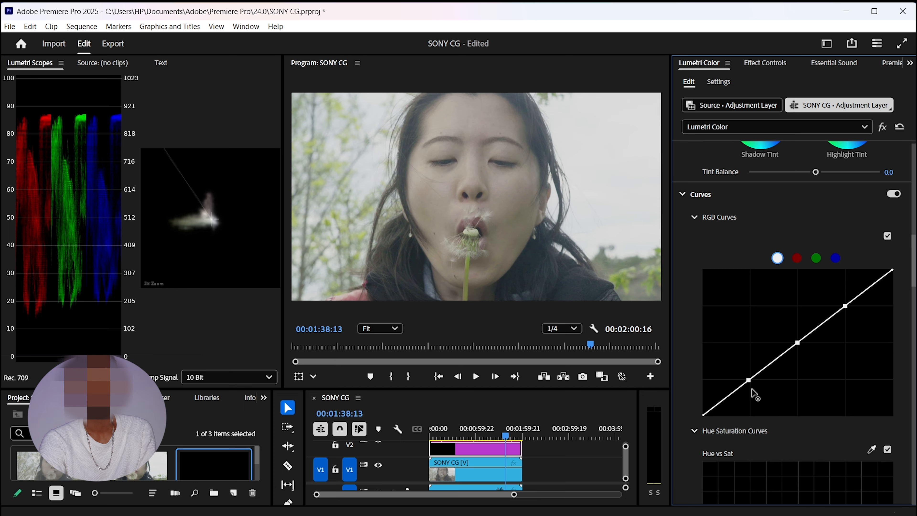
{"action": "left_click_drag", "start_coordinate": [748, 380], "coordinate": [755, 386]}
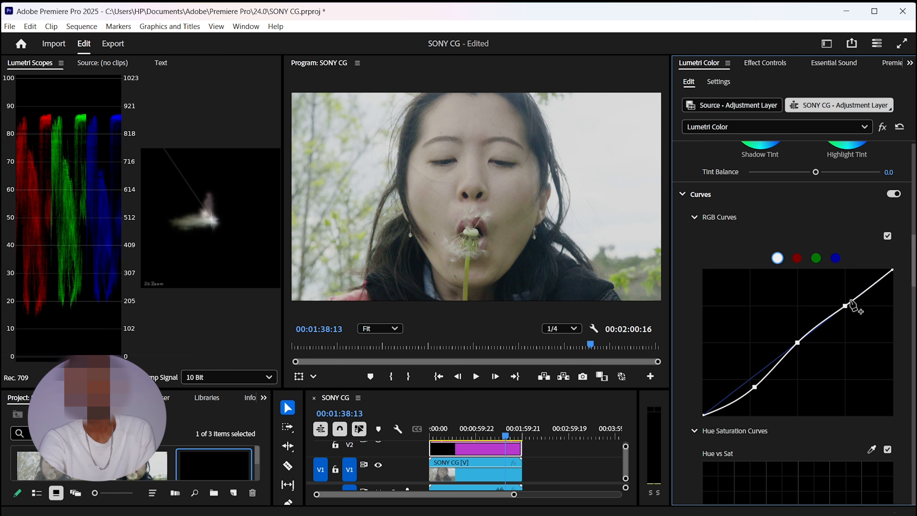
{"action": "left_click_drag", "start_coordinate": [839, 303], "coordinate": [839, 300]}
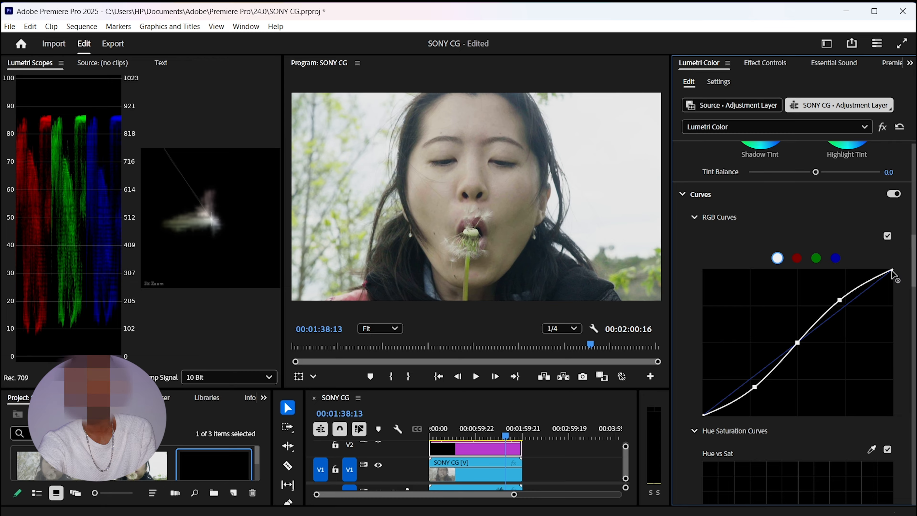
Soften the RGB curve's extremes by lowering its white endpoint and slightly raising its black endpoint.
{"action": "left_click_drag", "start_coordinate": [892, 271], "coordinate": [895, 285]}
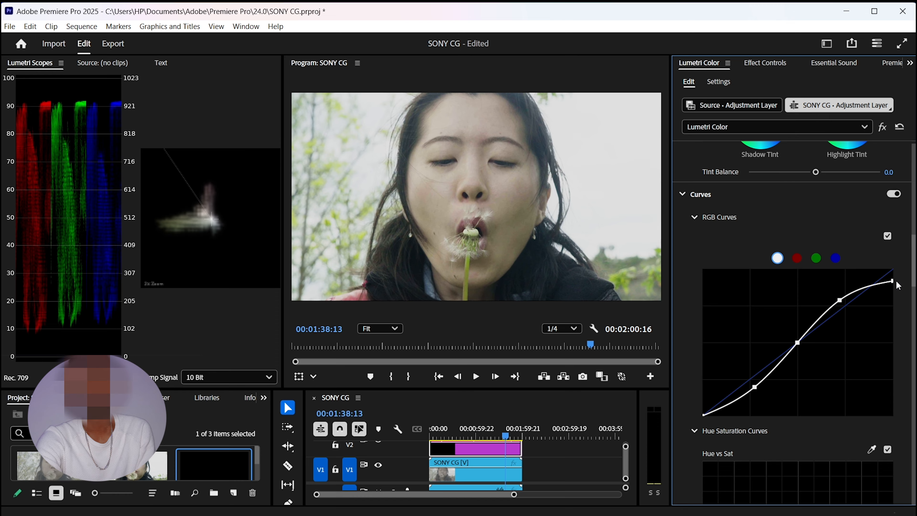
{"action": "left_click_drag", "start_coordinate": [898, 286], "coordinate": [898, 283]}
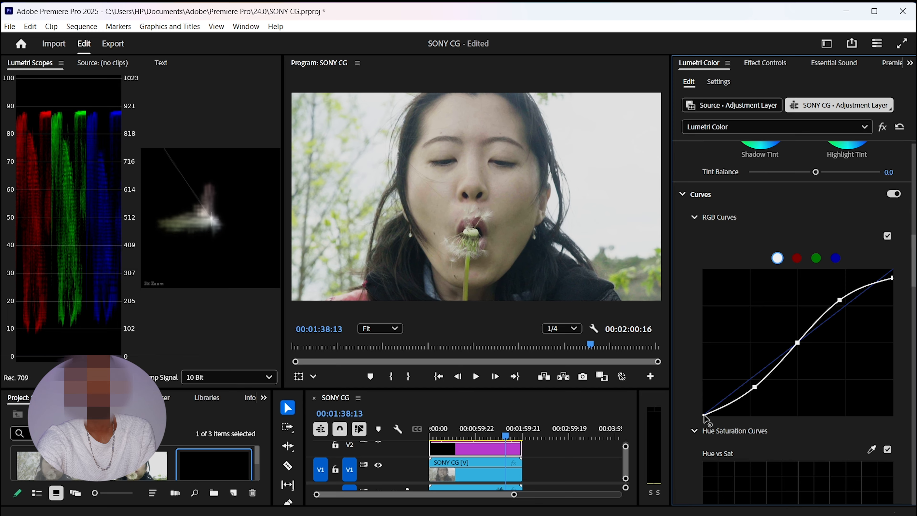
{"action": "left_click_drag", "start_coordinate": [704, 414], "coordinate": [703, 410]}
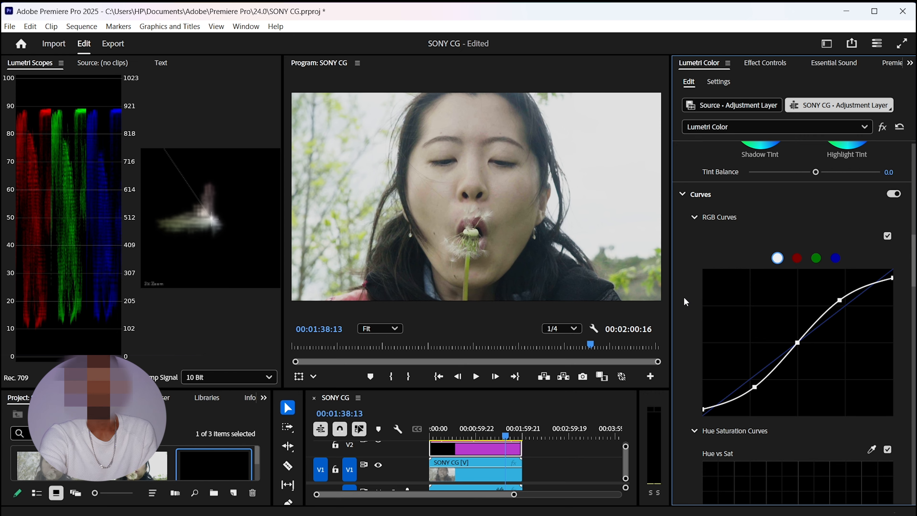
Reduce the adjustment layer's Highlights further in Basic Correction, to roughly double the current negative amount.
{"action": "scroll", "coordinate": [684, 299], "scroll_direction": "up", "scroll_amount": 5}
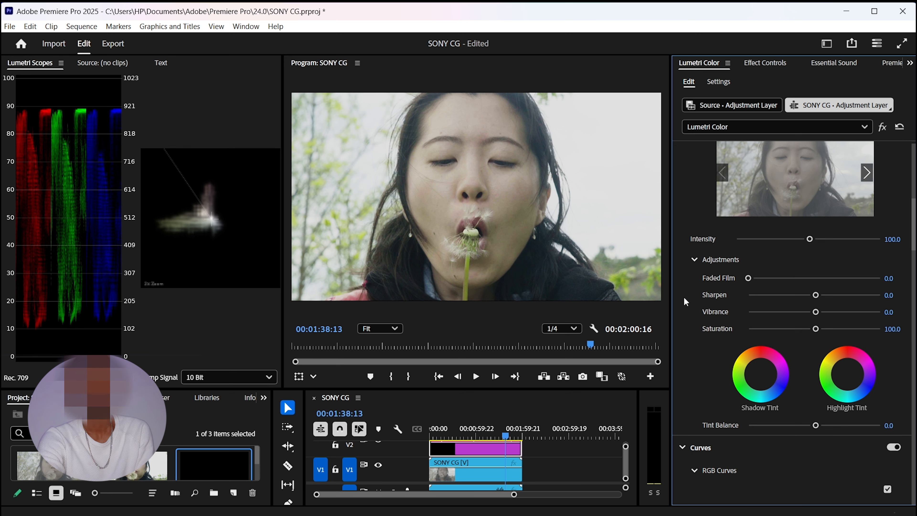
{"action": "scroll", "coordinate": [684, 298], "scroll_direction": "up", "scroll_amount": 5}
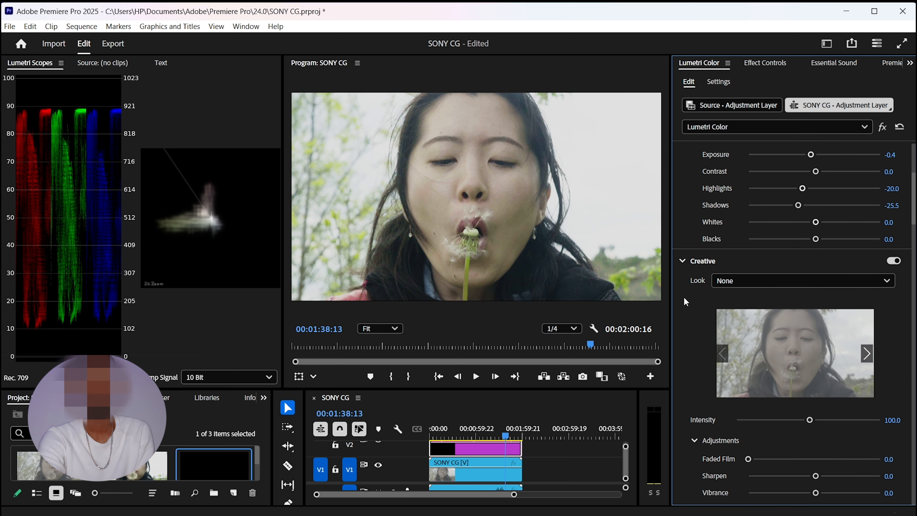
{"action": "scroll", "coordinate": [685, 299], "scroll_direction": "up", "scroll_amount": 2}
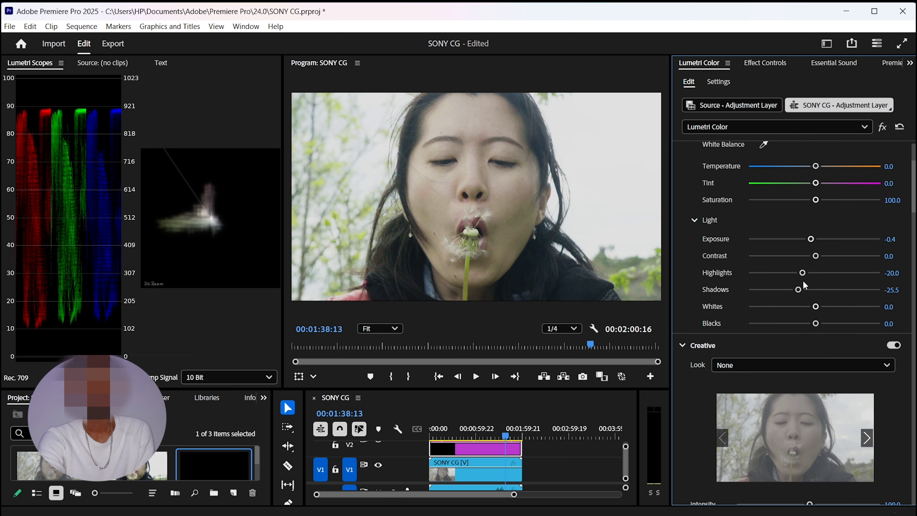
{"action": "left_click", "coordinate": [786, 273]}
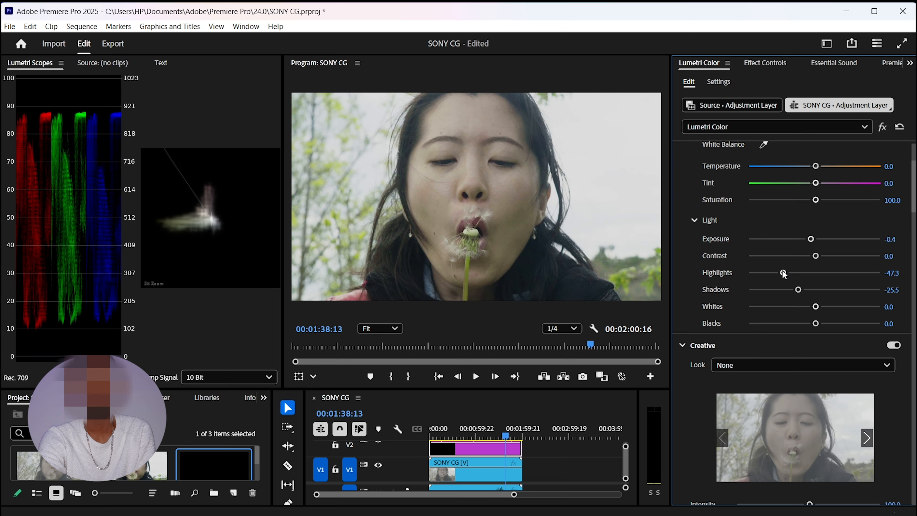
{"action": "left_click_drag", "start_coordinate": [785, 274], "coordinate": [788, 275]}
Choose the red preset as the key color in HSL Secondary.
{"action": "scroll", "coordinate": [693, 412], "scroll_direction": "down", "scroll_amount": 10}
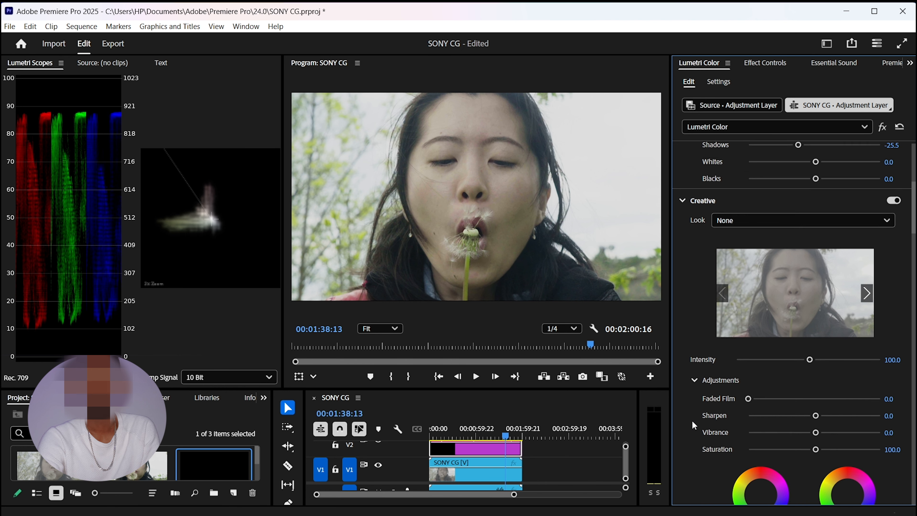
{"action": "scroll", "coordinate": [692, 421], "scroll_direction": "down", "scroll_amount": 8}
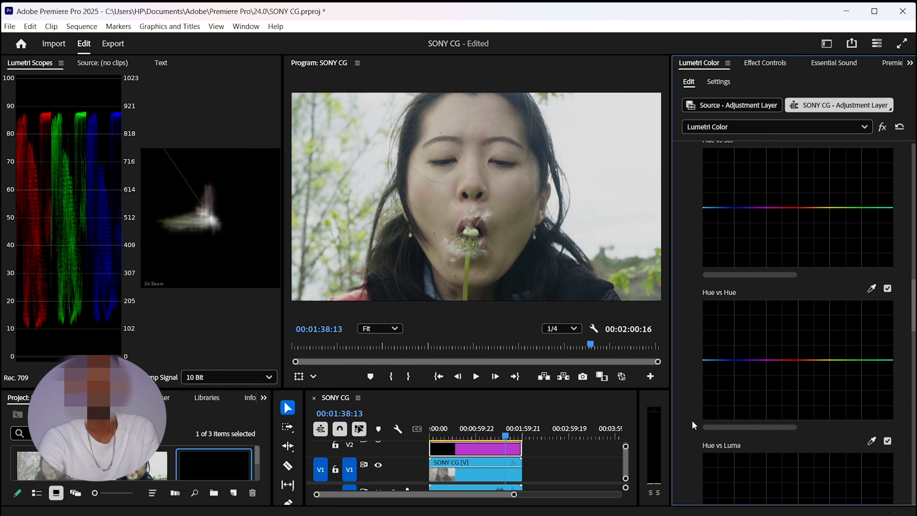
{"action": "scroll", "coordinate": [693, 420], "scroll_direction": "up", "scroll_amount": 2}
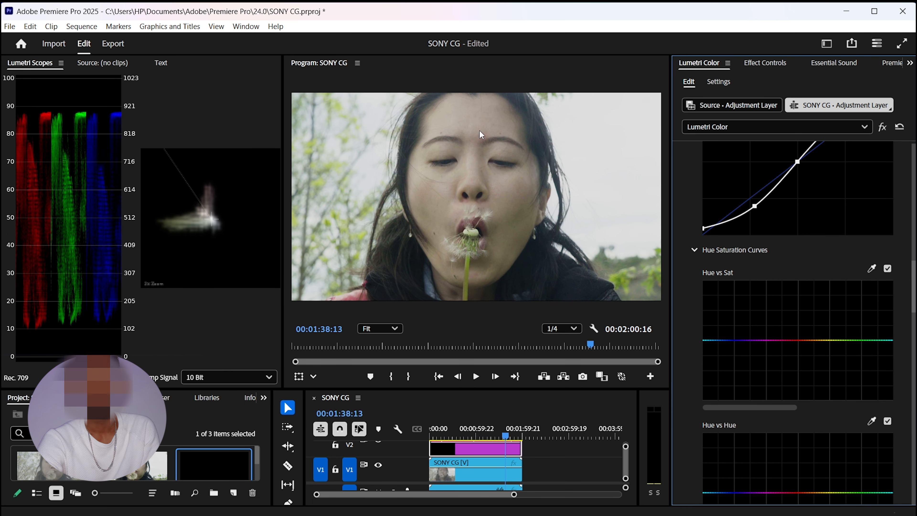
{"action": "scroll", "coordinate": [690, 395], "scroll_direction": "down", "scroll_amount": 10}
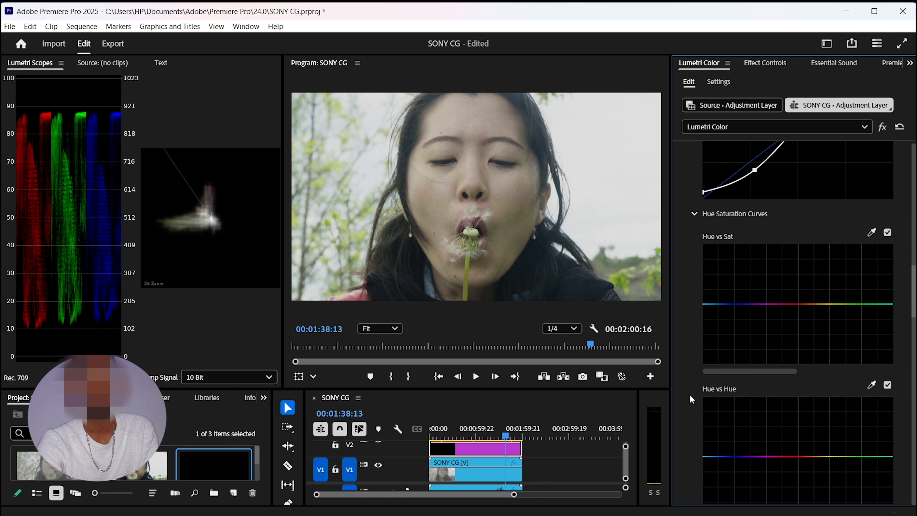
{"action": "scroll", "coordinate": [689, 394], "scroll_direction": "down", "scroll_amount": 12}
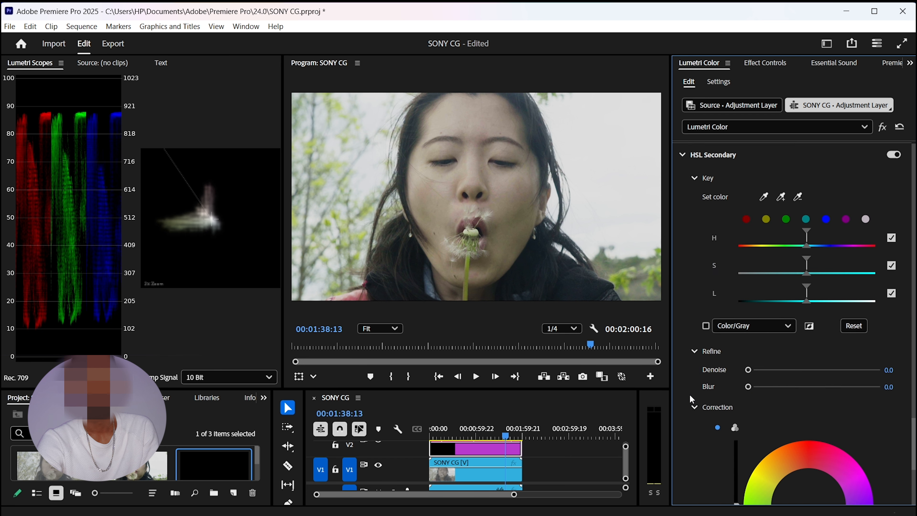
{"action": "scroll", "coordinate": [689, 394], "scroll_direction": "up", "scroll_amount": 4}
{"action": "scroll", "coordinate": [689, 394], "scroll_direction": "up", "scroll_amount": 2}
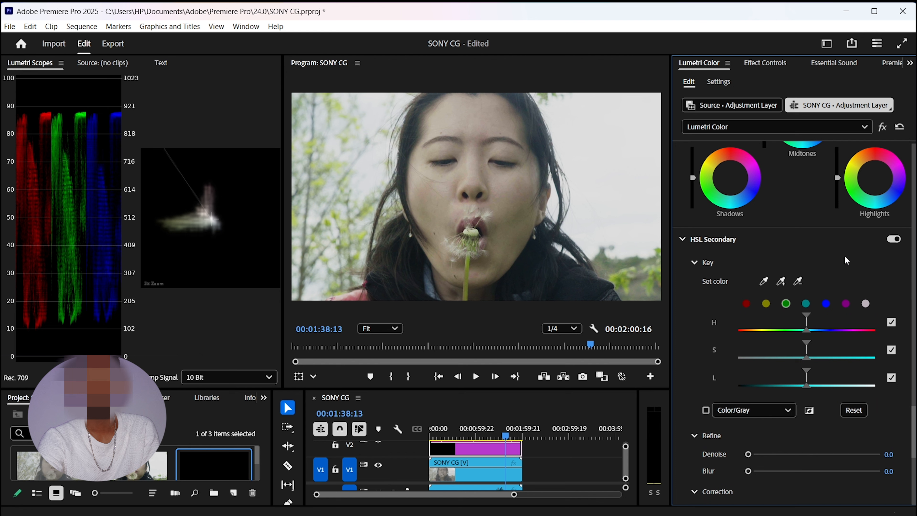
{"action": "left_click", "coordinate": [747, 303]}
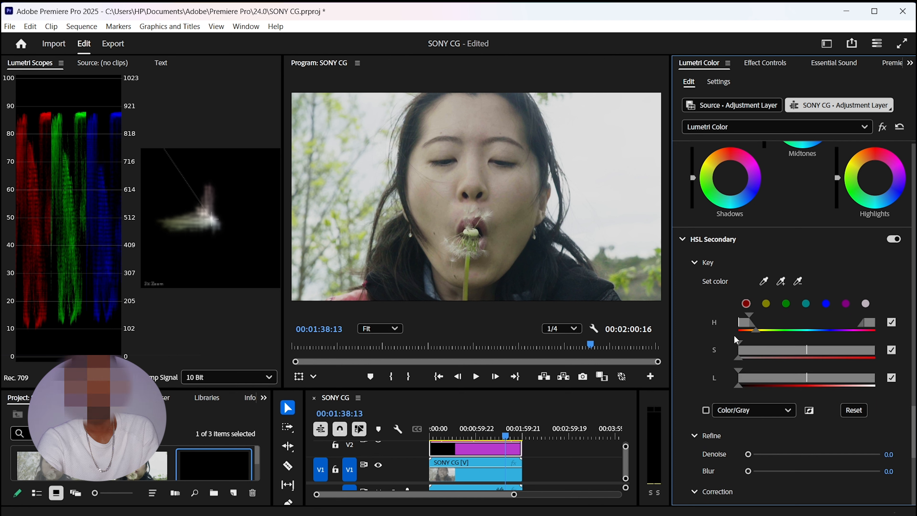
Preview the HSL Secondary mask, widen the key's hue range from red toward yellow to cover the skin, adjust its falloff, and hide the mask.
{"action": "left_click", "coordinate": [706, 411]}
{"action": "left_click_drag", "start_coordinate": [750, 316], "coordinate": [753, 316]}
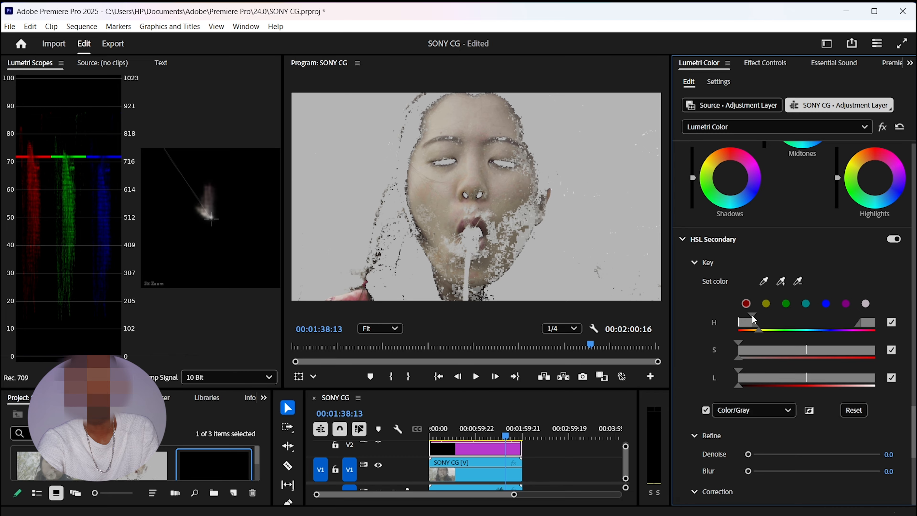
{"action": "left_click_drag", "start_coordinate": [753, 317], "coordinate": [754, 317]}
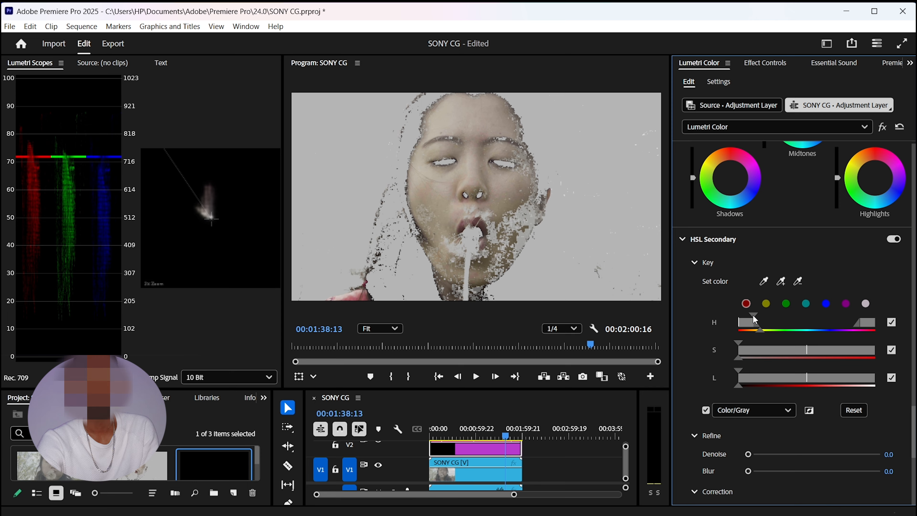
{"action": "left_click_drag", "start_coordinate": [760, 320], "coordinate": [765, 321]}
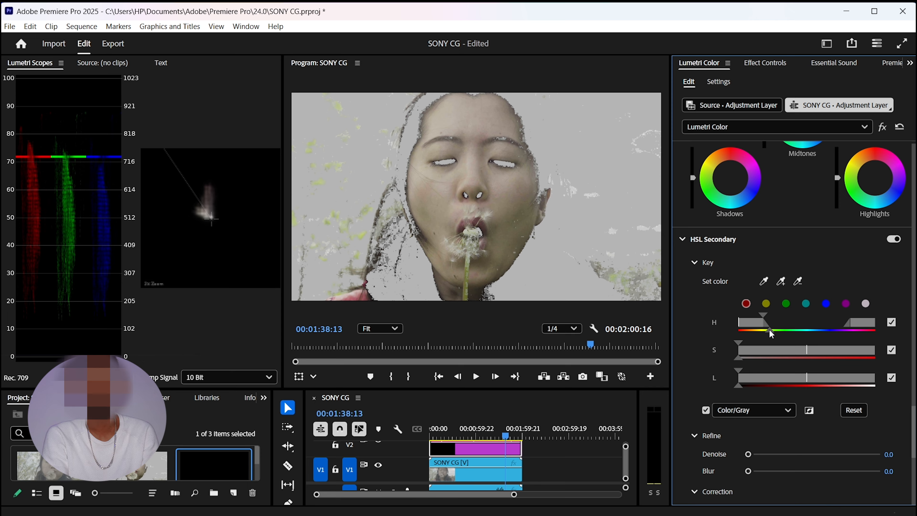
{"action": "left_click_drag", "start_coordinate": [766, 330], "coordinate": [767, 330]}
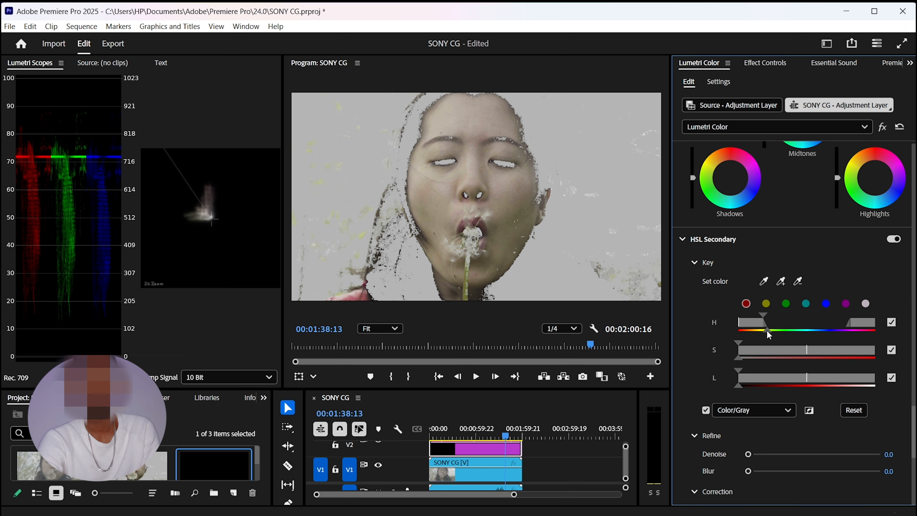
{"action": "left_click_drag", "start_coordinate": [767, 331], "coordinate": [768, 331]}
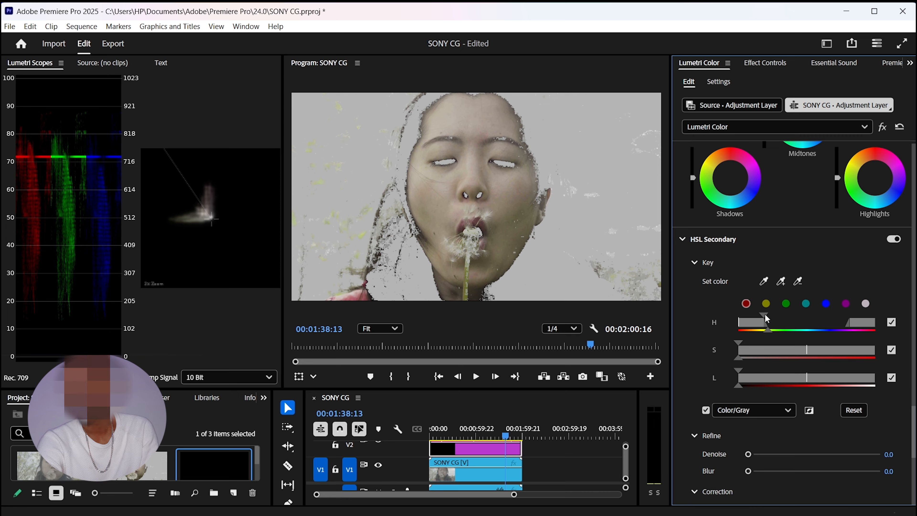
{"action": "left_click_drag", "start_coordinate": [767, 319], "coordinate": [768, 318]}
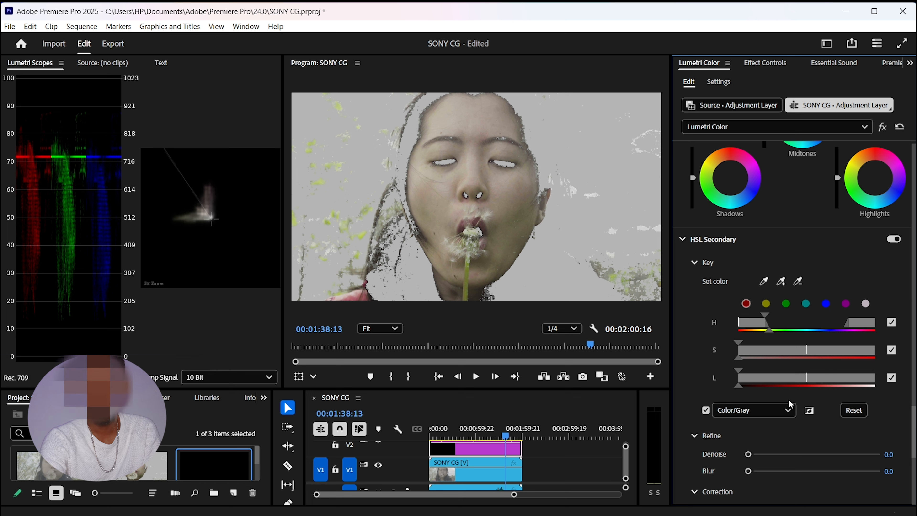
{"action": "left_click", "coordinate": [706, 411]}
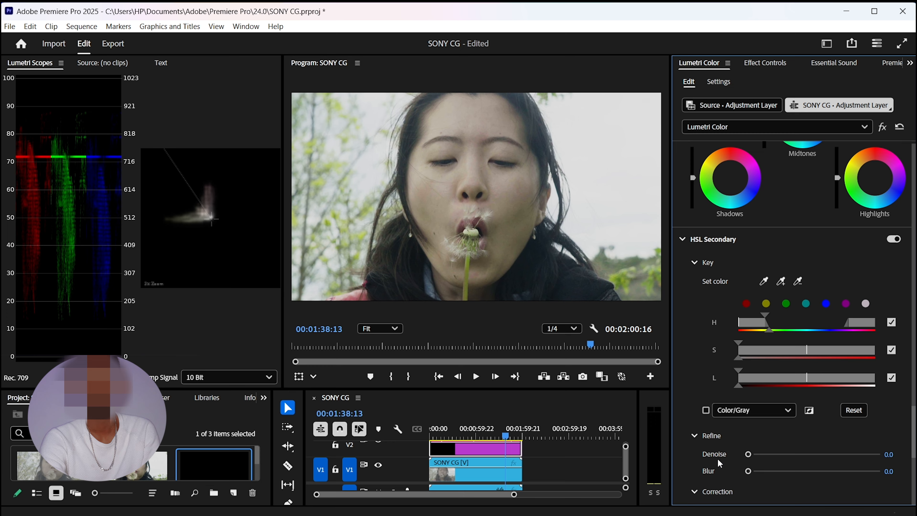
Shift the HSL Secondary correction color wheel slightly toward orange-red to warm the keyed skin tones.
{"action": "scroll", "coordinate": [718, 460], "scroll_direction": "down", "scroll_amount": 3}
{"action": "scroll", "coordinate": [717, 458], "scroll_direction": "down", "scroll_amount": 3}
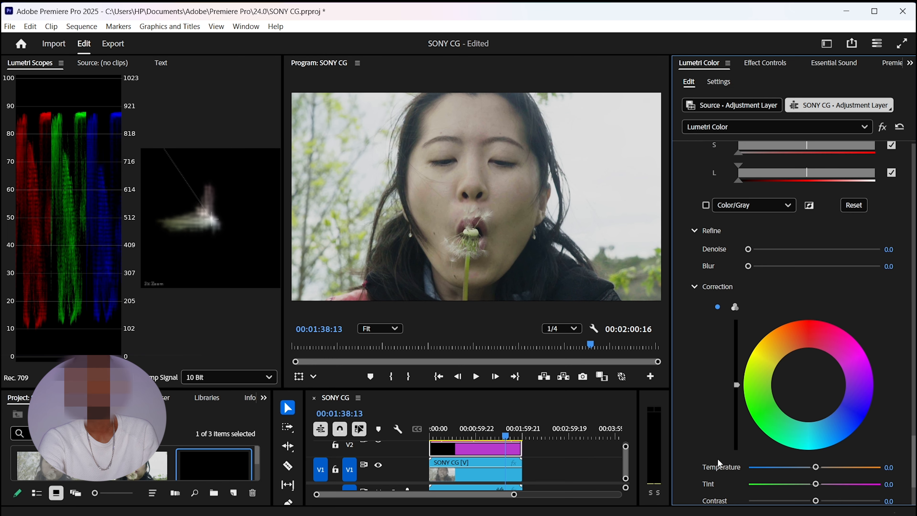
{"action": "left_click_drag", "start_coordinate": [809, 384], "coordinate": [801, 376]}
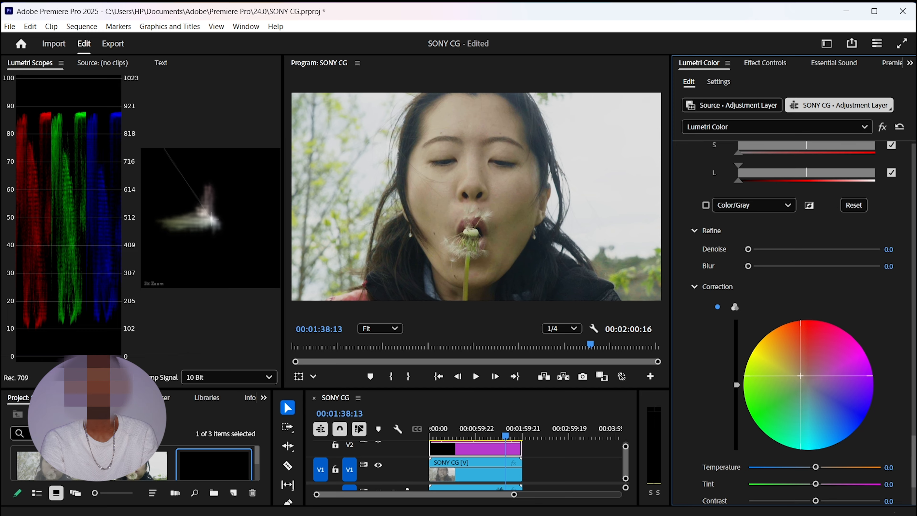
{"action": "left_click_drag", "start_coordinate": [801, 377], "coordinate": [805, 376]}
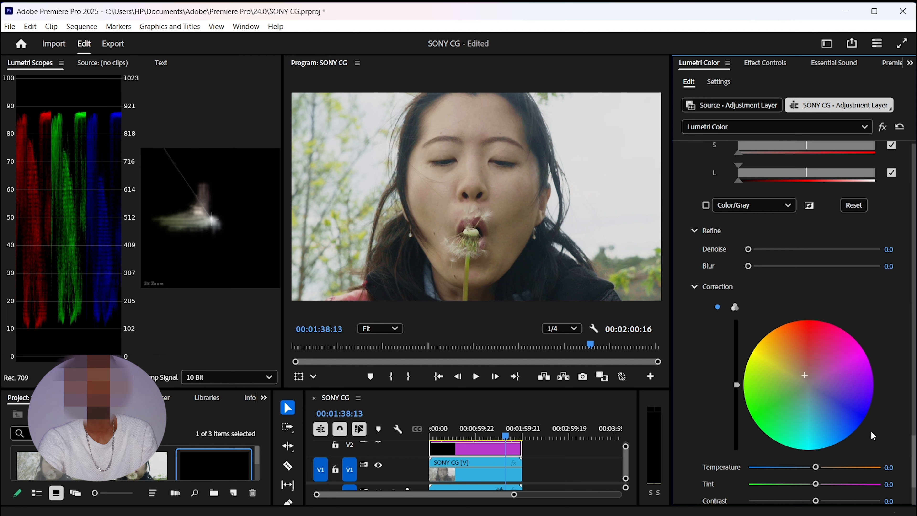
Set the HSL Secondary correction's Temperature to 7.3.
{"action": "scroll", "coordinate": [873, 436], "scroll_direction": "down", "scroll_amount": 2}
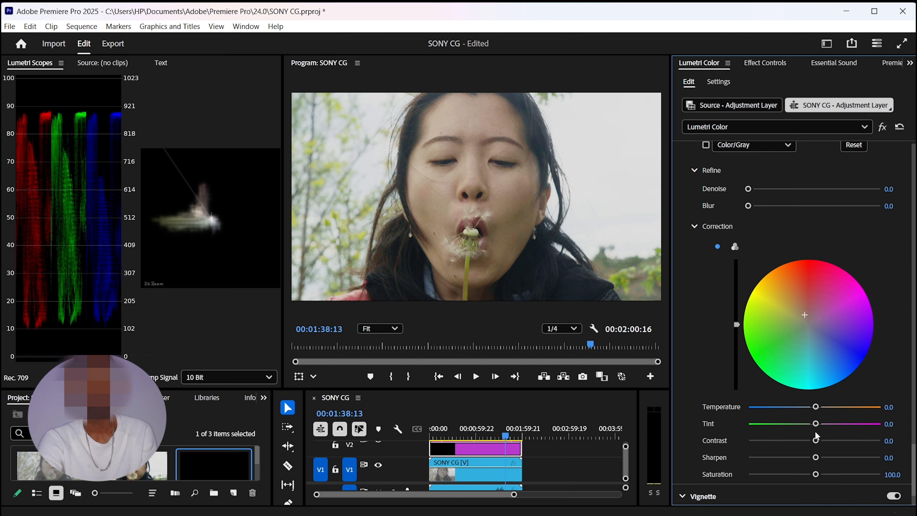
{"action": "left_click_drag", "start_coordinate": [817, 408], "coordinate": [823, 408]}
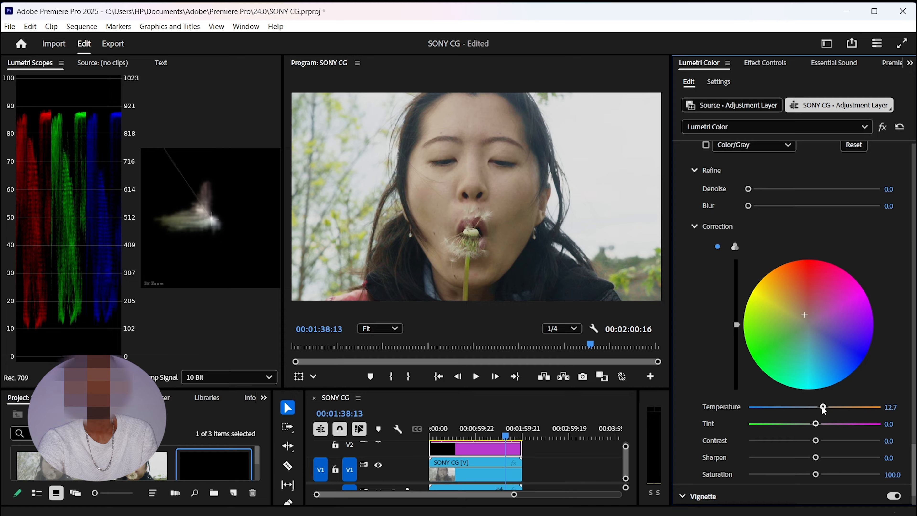
{"action": "left_click_drag", "start_coordinate": [823, 408], "coordinate": [820, 409]}
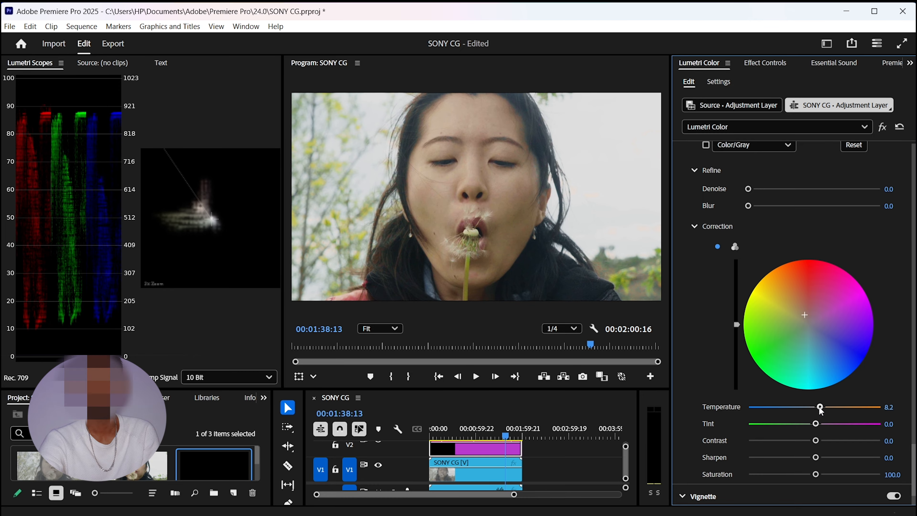
{"action": "left_click_drag", "start_coordinate": [820, 408], "coordinate": [819, 409]}
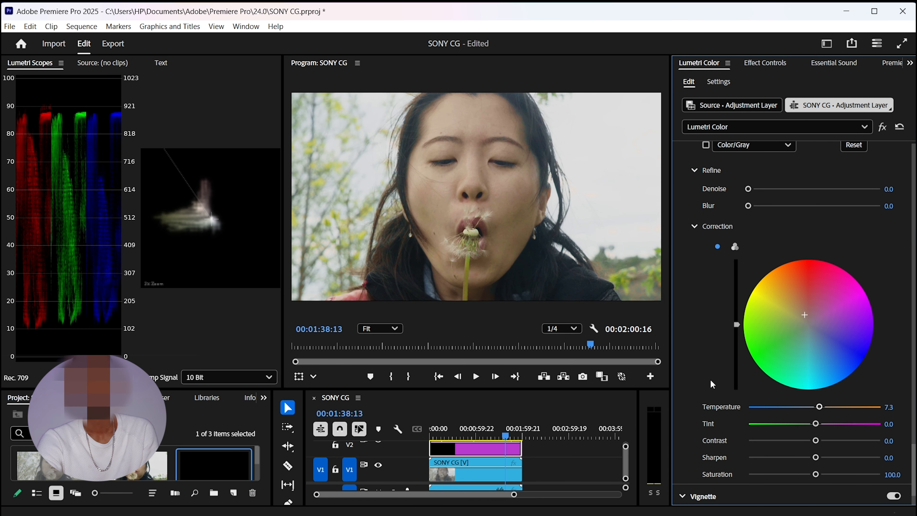
Compare the image with and without the Lumetri Color effect.
{"action": "scroll", "coordinate": [691, 283], "scroll_direction": "up", "scroll_amount": 6}
{"action": "scroll", "coordinate": [692, 286], "scroll_direction": "up", "scroll_amount": 5}
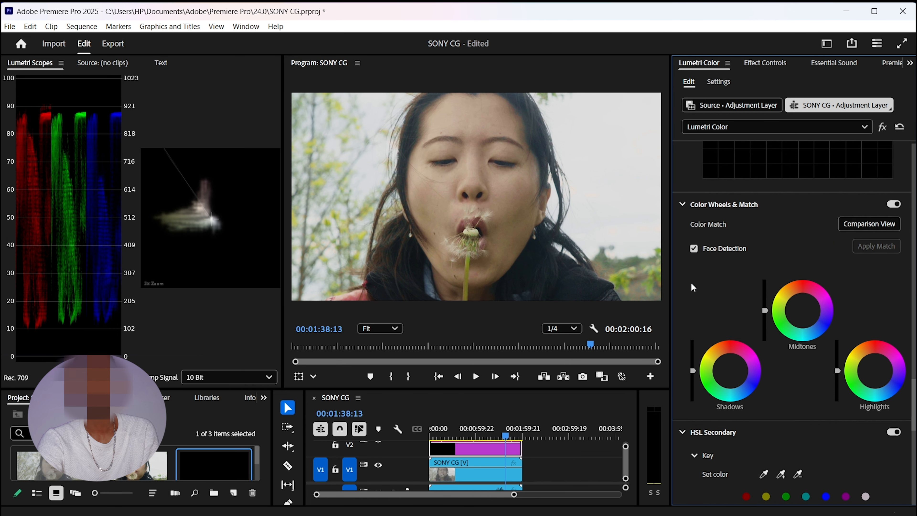
{"action": "scroll", "coordinate": [693, 287], "scroll_direction": "down", "scroll_amount": 7}
{"action": "scroll", "coordinate": [692, 283], "scroll_direction": "up", "scroll_amount": 8}
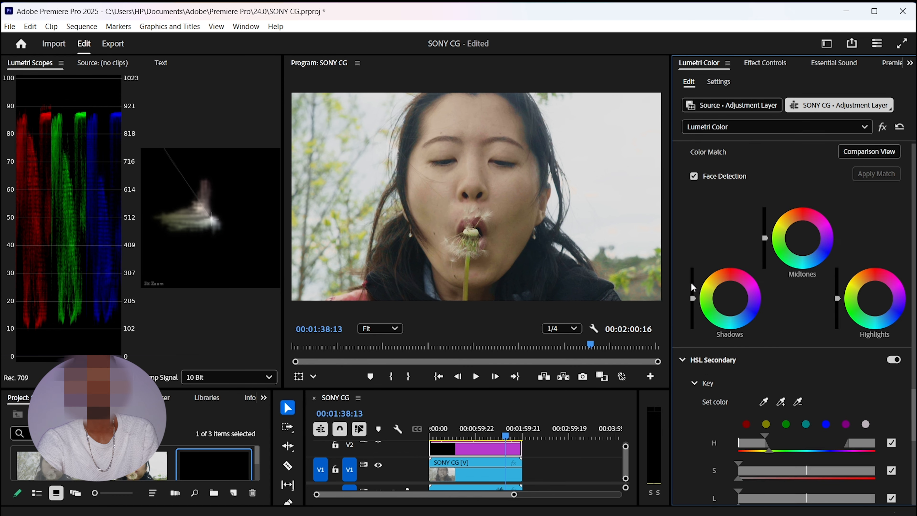
{"action": "scroll", "coordinate": [692, 284], "scroll_direction": "down", "scroll_amount": 2}
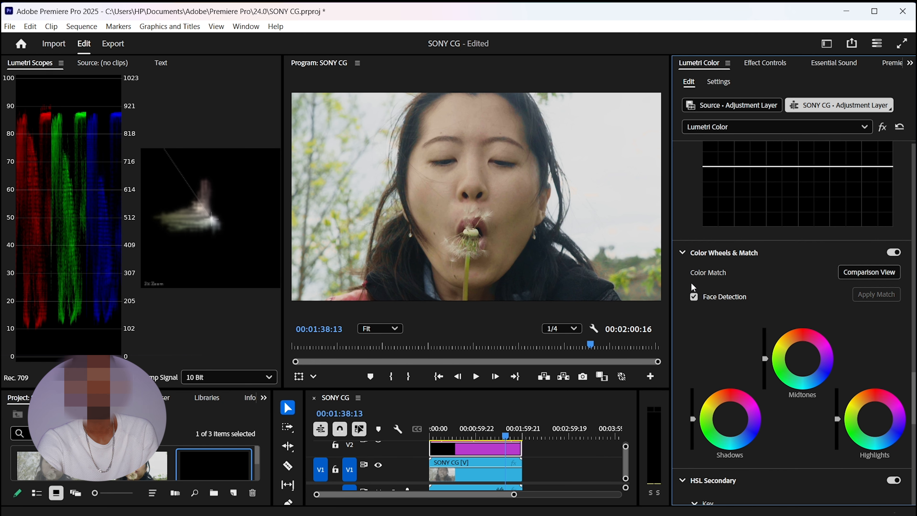
{"action": "left_click", "coordinate": [882, 127]}
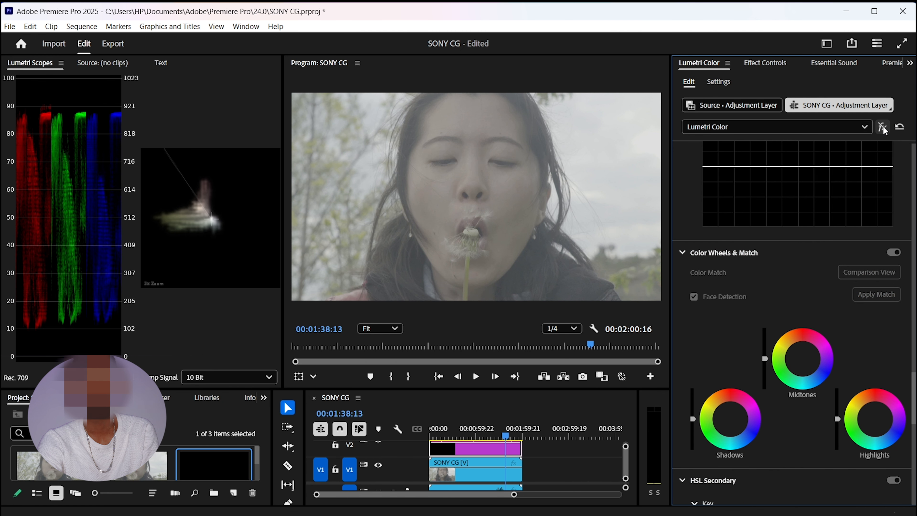
{"action": "left_click", "coordinate": [882, 127]}
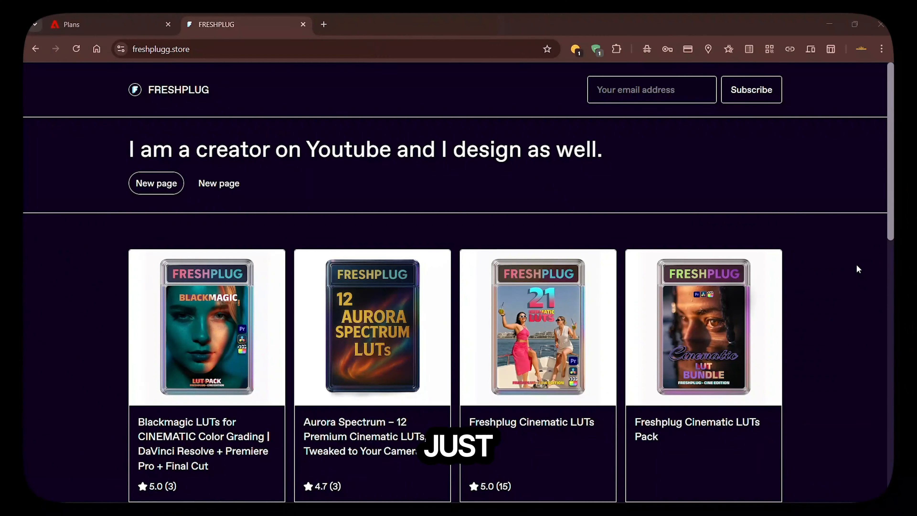
Switch to the browser and look through the LUT packs on the FRESHPLUG store page.
{"action": "scroll", "coordinate": [858, 269], "scroll_direction": "down", "scroll_amount": 2}
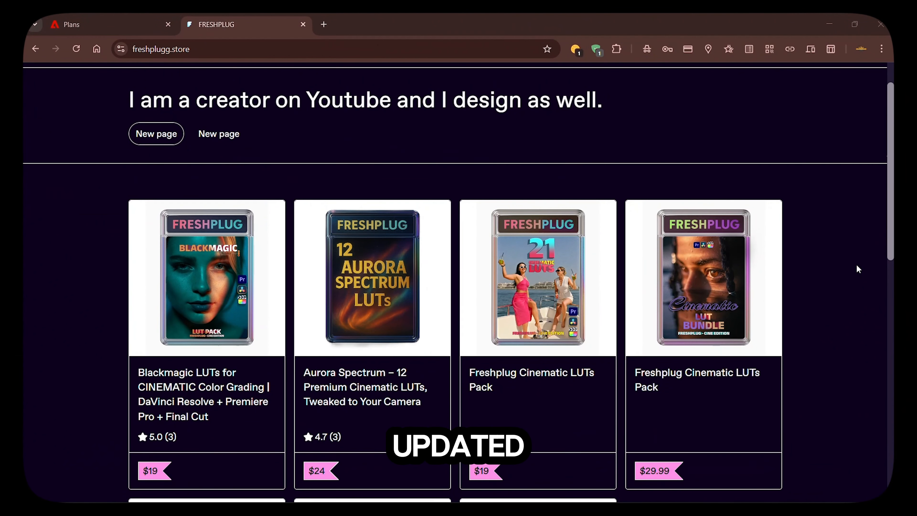
{"action": "scroll", "coordinate": [858, 269], "scroll_direction": "down", "scroll_amount": 3}
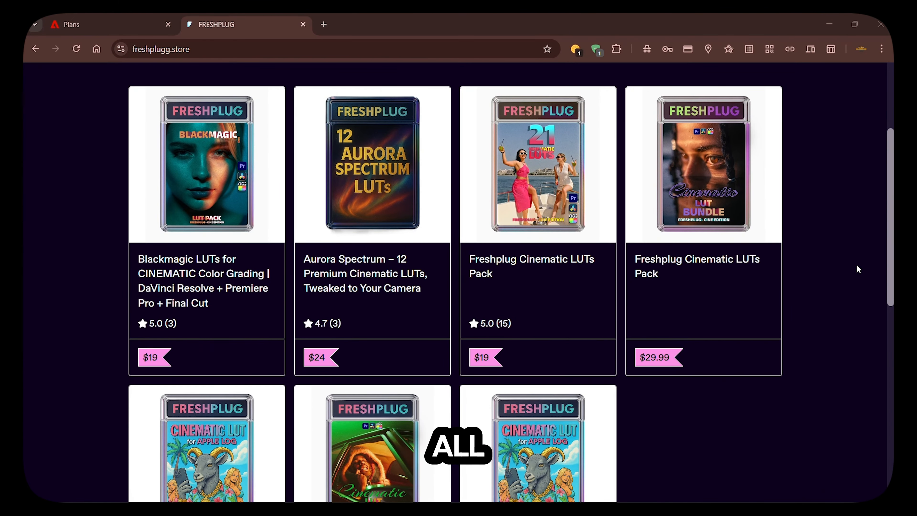
{"action": "scroll", "coordinate": [858, 267], "scroll_direction": "down", "scroll_amount": 5}
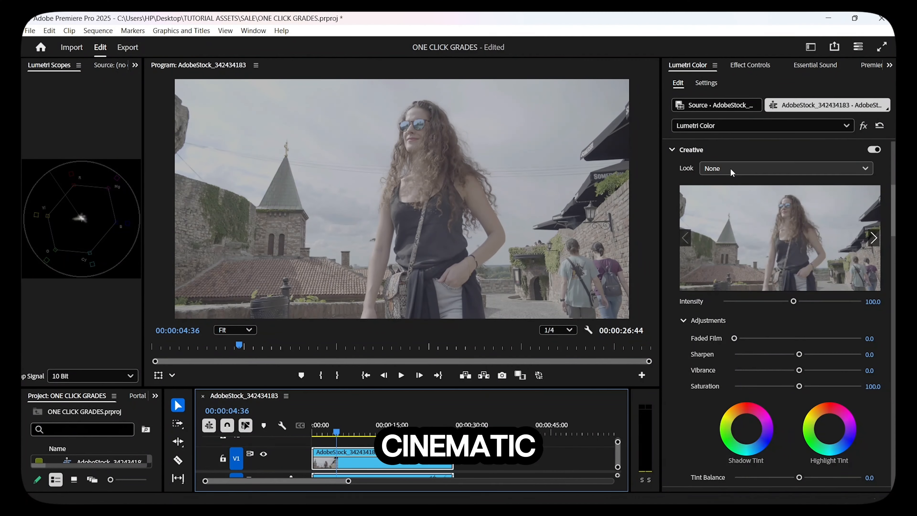
In the ONE CLICK GRADES project in Premiere Pro, try several Creative Looks on the AdobeStock clip, including A5 and A7, and finish with A6.
{"action": "left_click", "coordinate": [730, 168]}
{"action": "left_click", "coordinate": [721, 227]}
{"action": "left_click", "coordinate": [773, 168]}
{"action": "left_click", "coordinate": [772, 195]}
{"action": "left_click", "coordinate": [762, 169]}
{"action": "left_click", "coordinate": [747, 195]}
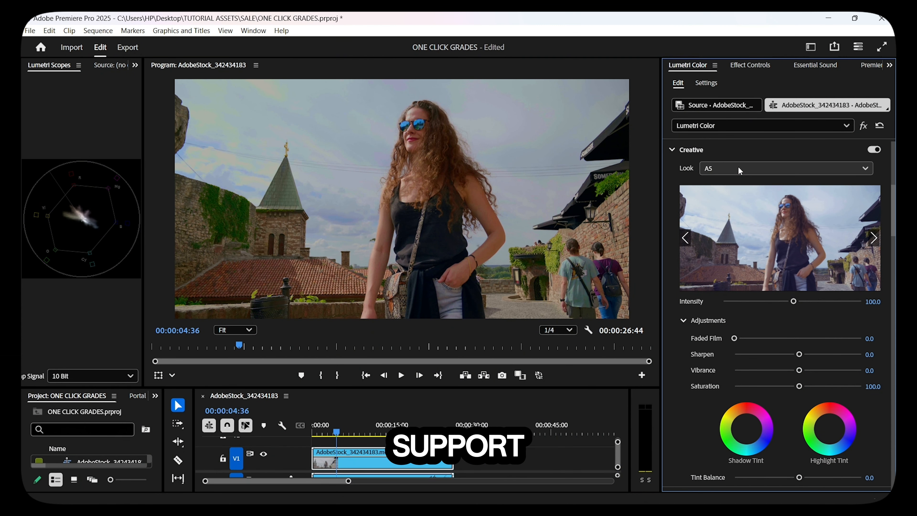
{"action": "left_click", "coordinate": [738, 165]}
{"action": "left_click", "coordinate": [717, 196]}
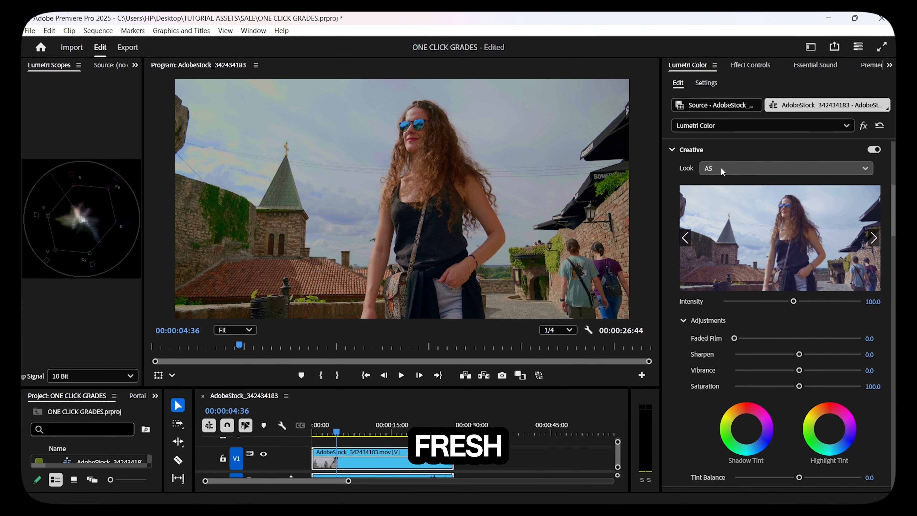
{"action": "left_click", "coordinate": [721, 167]}
{"action": "left_click", "coordinate": [717, 193]}
{"action": "left_click", "coordinate": [716, 165]}
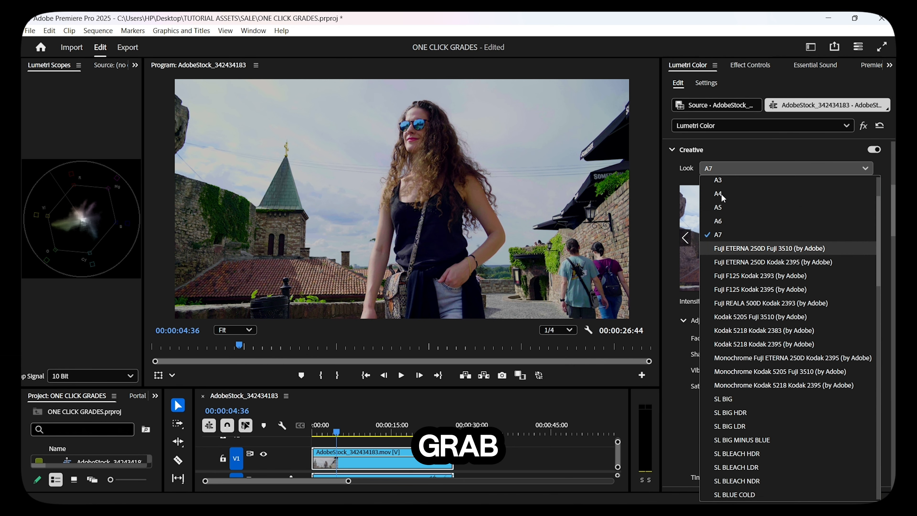
{"action": "left_click", "coordinate": [715, 221]}
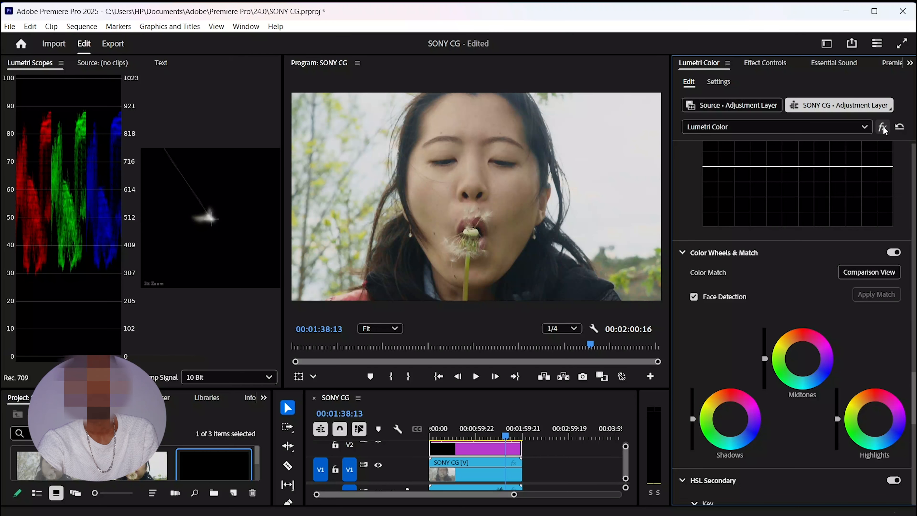
Back in the SONY CG project, bypass and restore the adjustment layer's Lumetri effect to check the grade against the log footage.
{"action": "left_click", "coordinate": [884, 129]}
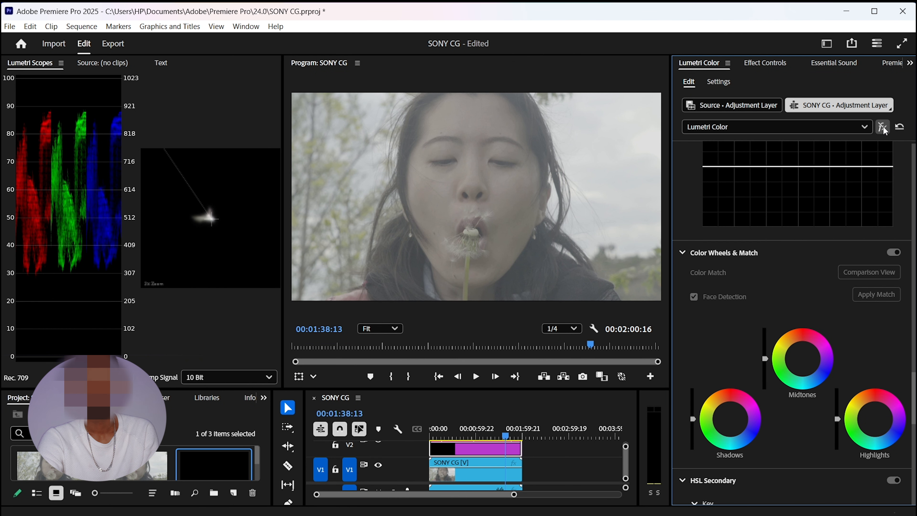
{"action": "left_click", "coordinate": [883, 128]}
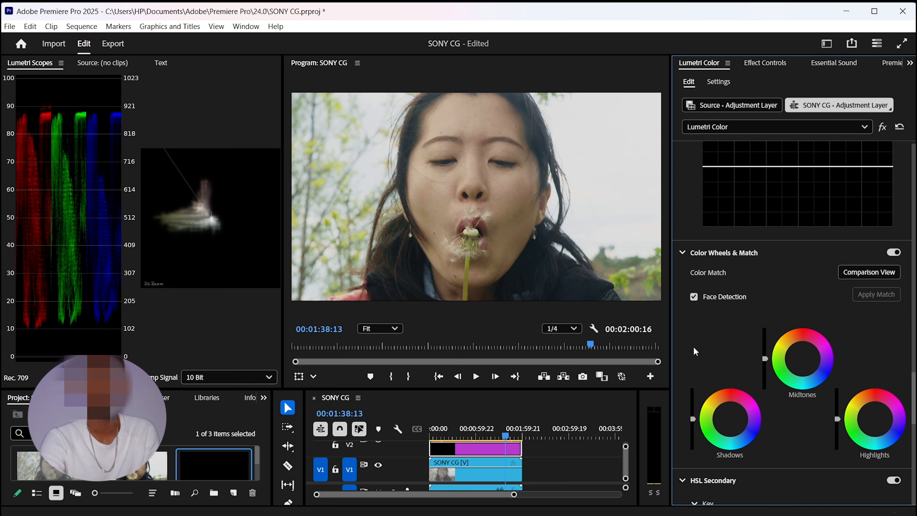
Push the Midtones color wheel slightly toward orange to warm the image.
{"action": "scroll", "coordinate": [694, 346], "scroll_direction": "down", "scroll_amount": 2}
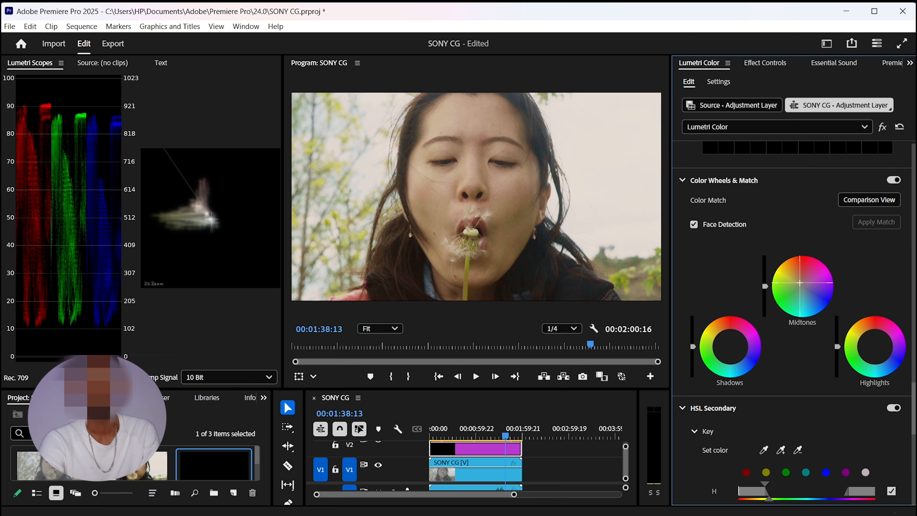
{"action": "left_click_drag", "start_coordinate": [800, 283], "coordinate": [799, 284]}
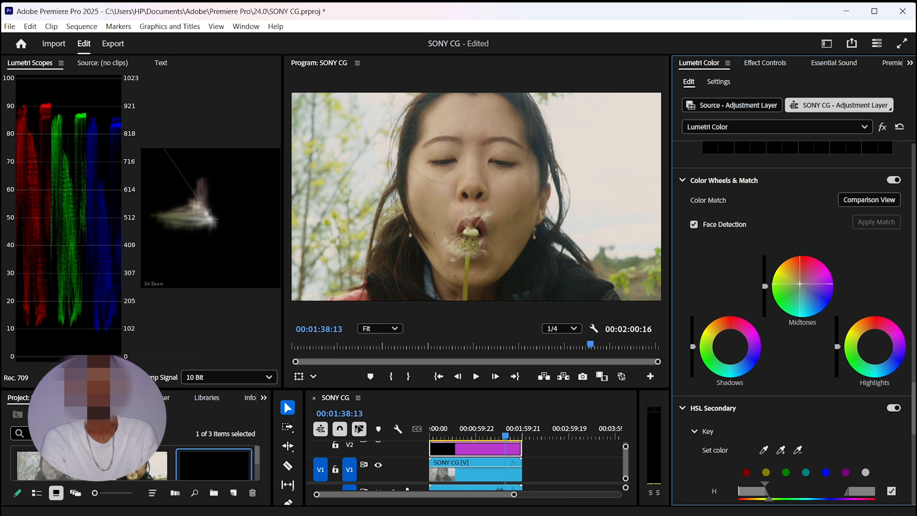
{"action": "left_click_drag", "start_coordinate": [800, 284], "coordinate": [801, 283]}
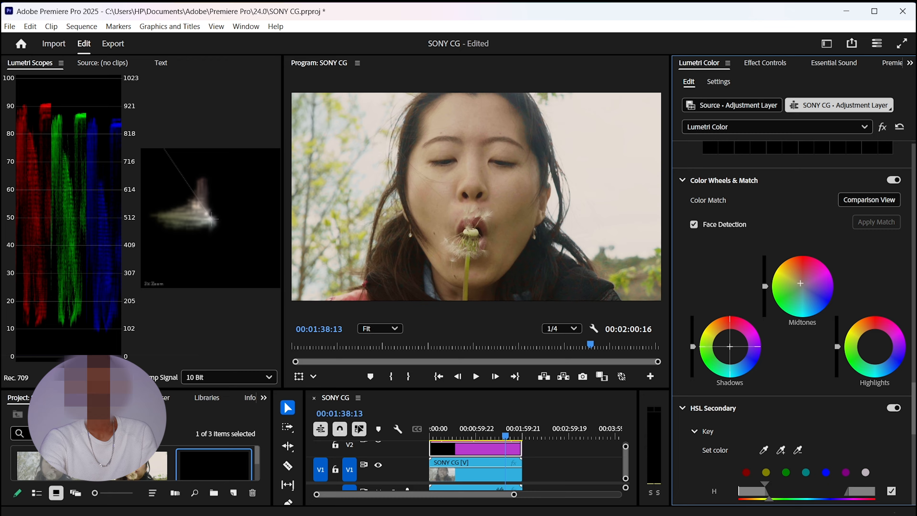
Nudge the Shadows color wheel only slightly from its center and shift the Highlights wheel slightly toward blue to cool the sky.
{"action": "left_click", "coordinate": [730, 347]}
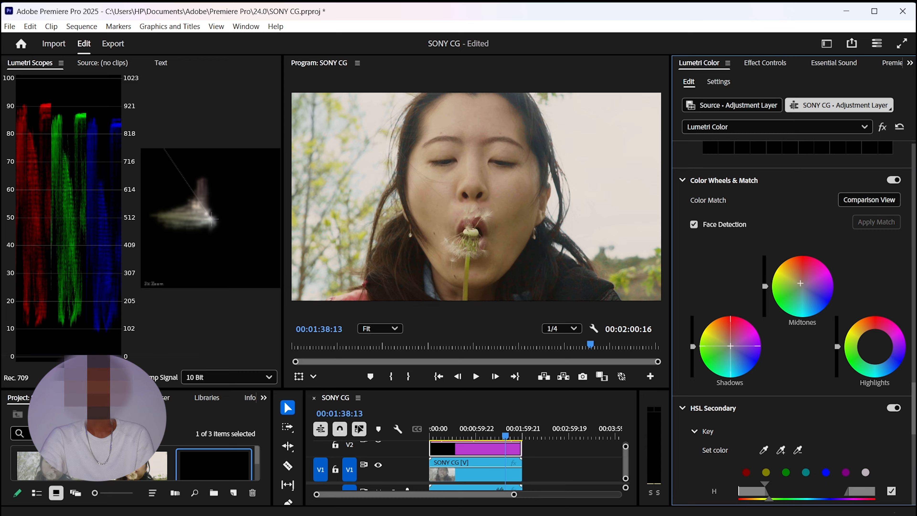
{"action": "left_click_drag", "start_coordinate": [730, 346], "coordinate": [731, 346]}
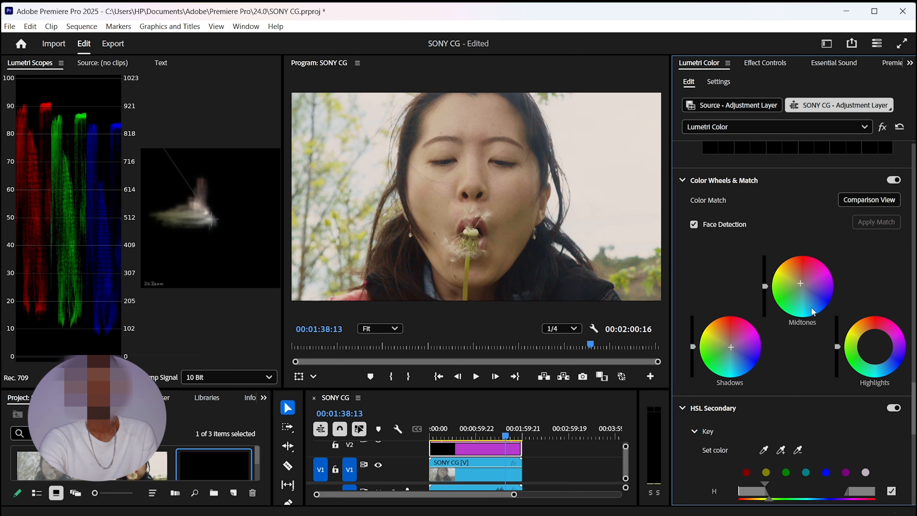
{"action": "left_click", "coordinate": [876, 348]}
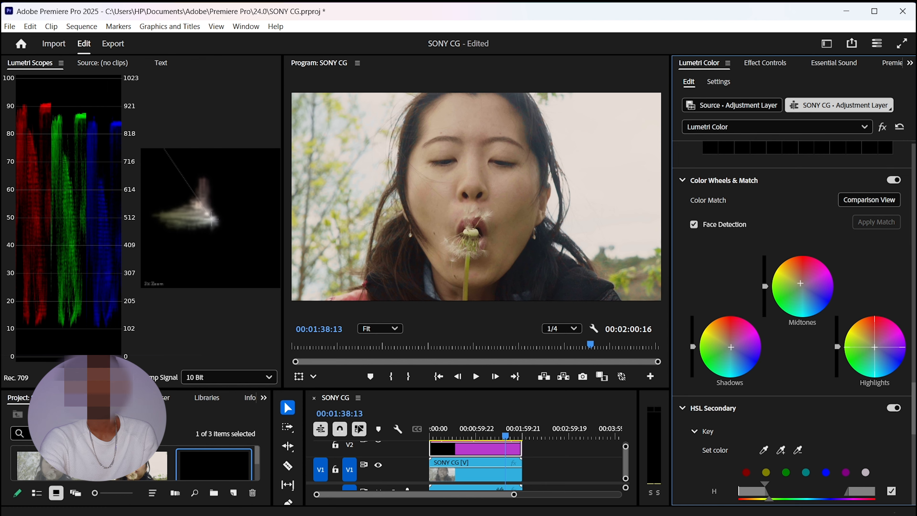
{"action": "left_click_drag", "start_coordinate": [875, 347], "coordinate": [877, 350]}
{"action": "left_click_drag", "start_coordinate": [877, 349], "coordinate": [876, 348]}
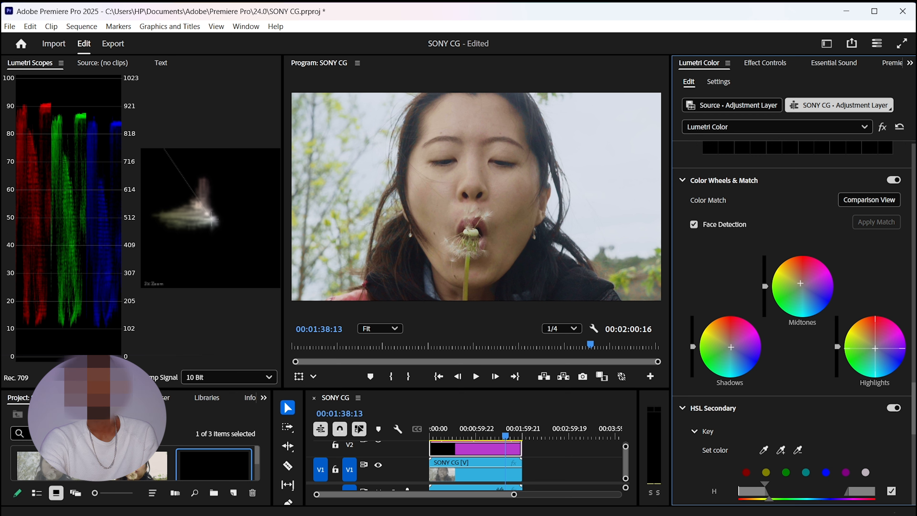
Fine-tune the Highlights color wheel, keeping its tint only slightly off the center.
{"action": "left_click_drag", "start_coordinate": [876, 348], "coordinate": [873, 346]}
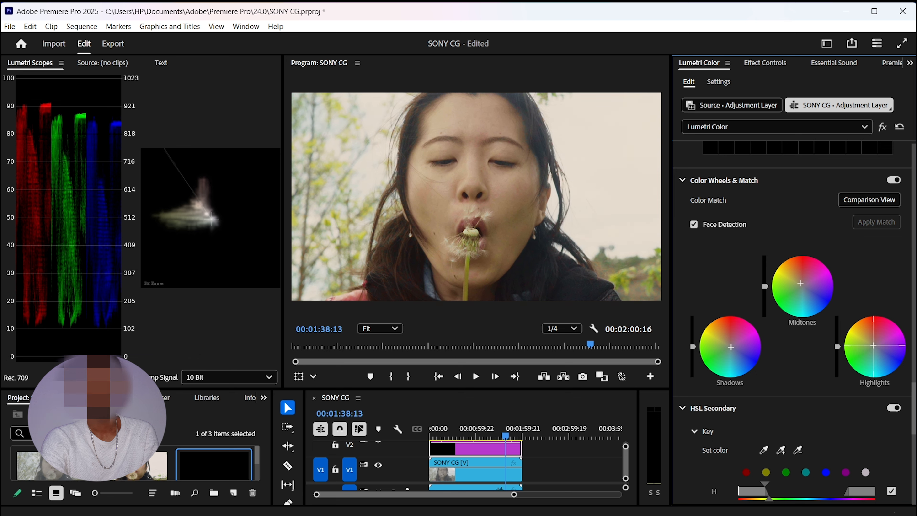
{"action": "left_click_drag", "start_coordinate": [874, 345], "coordinate": [874, 347]}
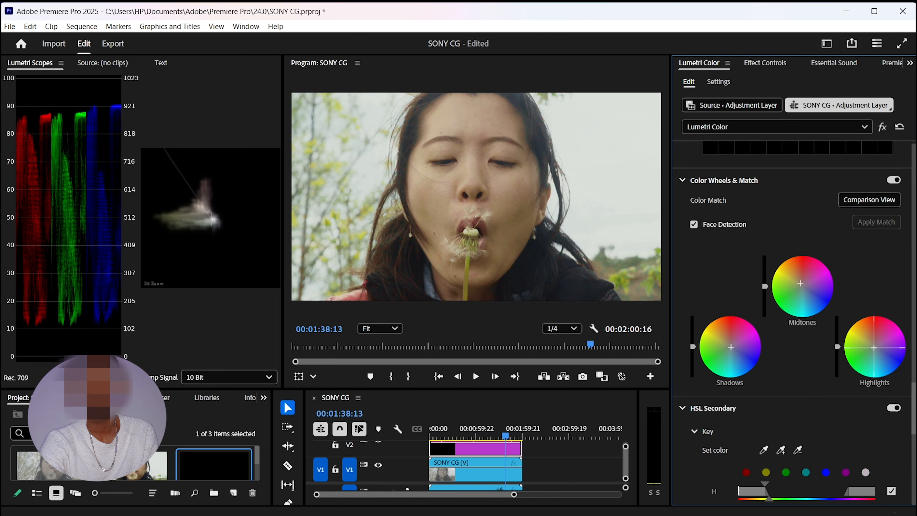
Set the Creative adjustments to Vibrance 34.5, Saturation 109.1, Faded Film 5.9 and Sharpen 8.2.
{"action": "scroll", "coordinate": [717, 206], "scroll_direction": "up", "scroll_amount": 4}
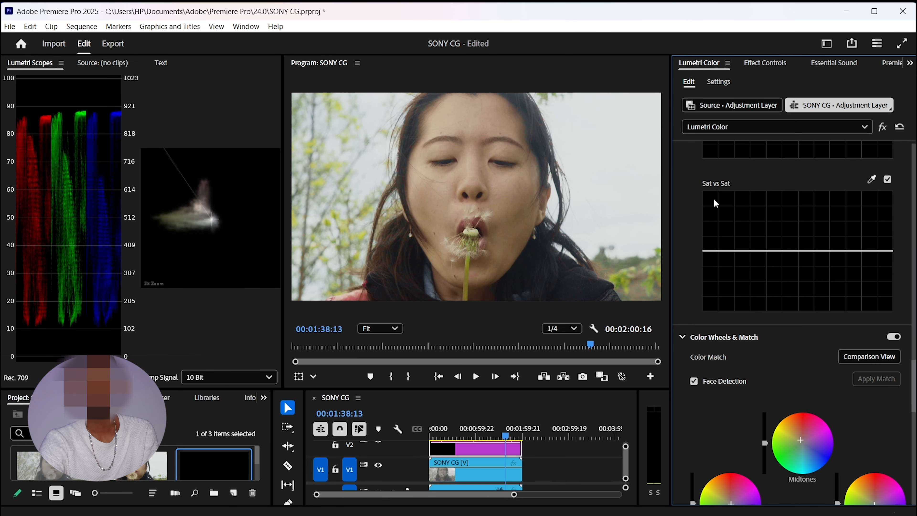
{"action": "scroll", "coordinate": [717, 203], "scroll_direction": "up", "scroll_amount": 5}
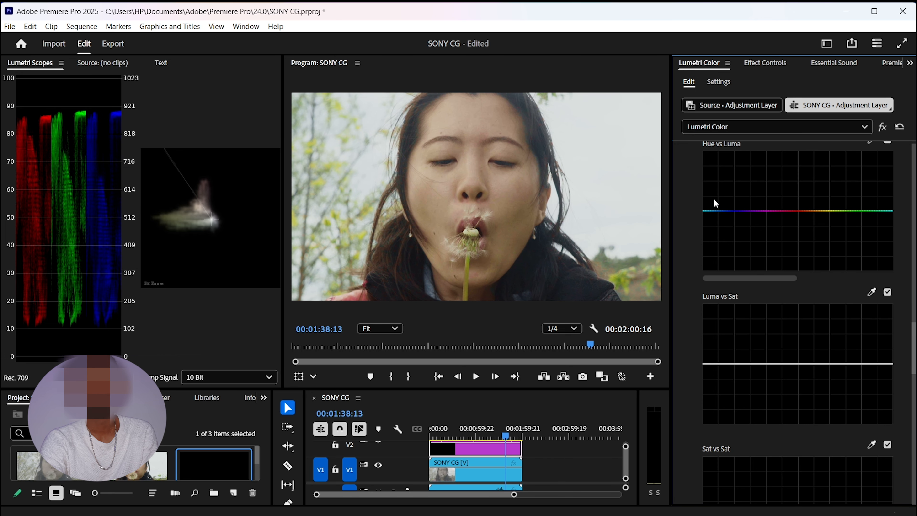
{"action": "scroll", "coordinate": [716, 202], "scroll_direction": "up", "scroll_amount": 8}
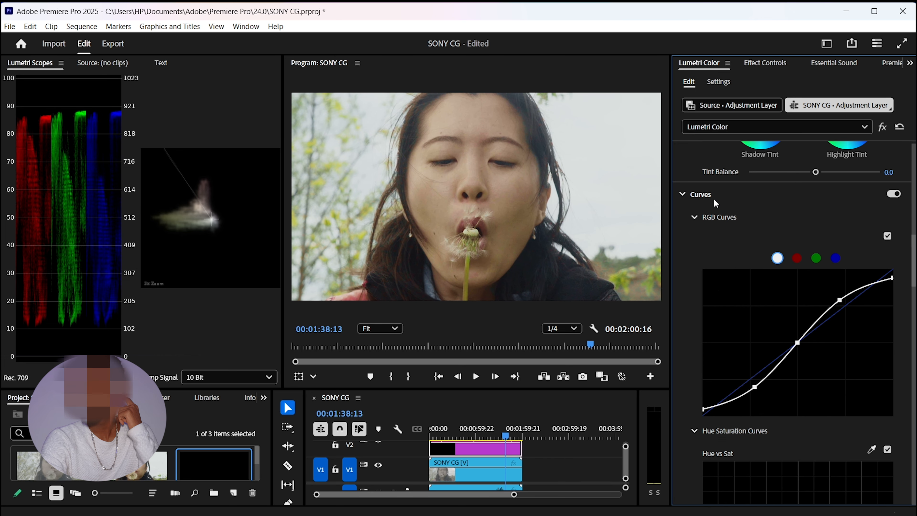
{"action": "left_click", "coordinate": [830, 252]}
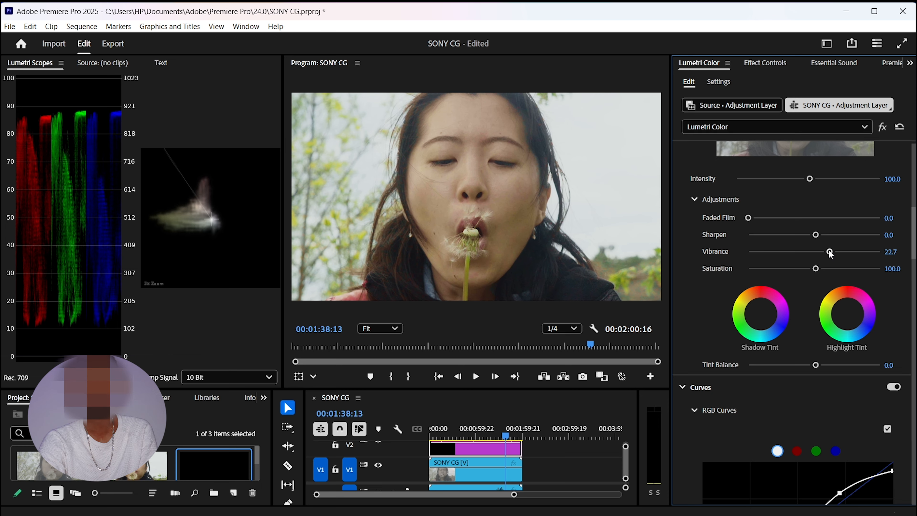
{"action": "left_click_drag", "start_coordinate": [830, 252], "coordinate": [838, 253]}
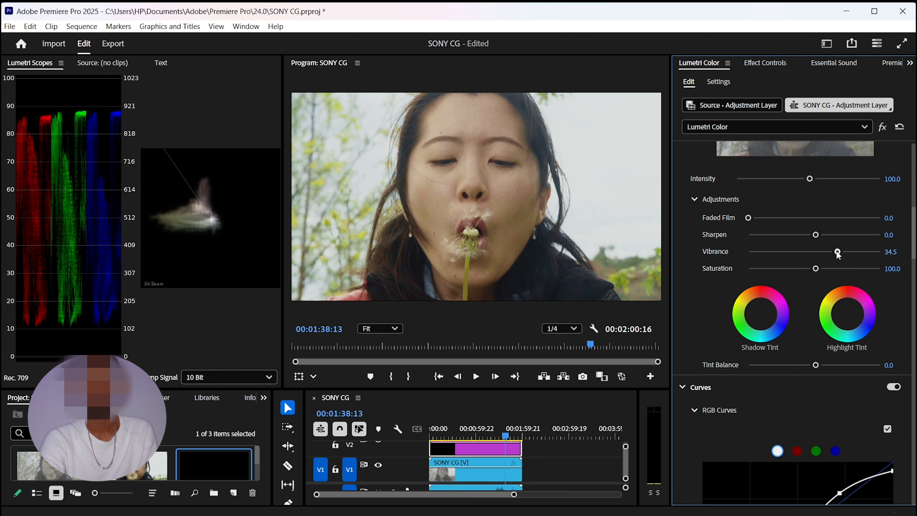
{"action": "left_click", "coordinate": [820, 268]}
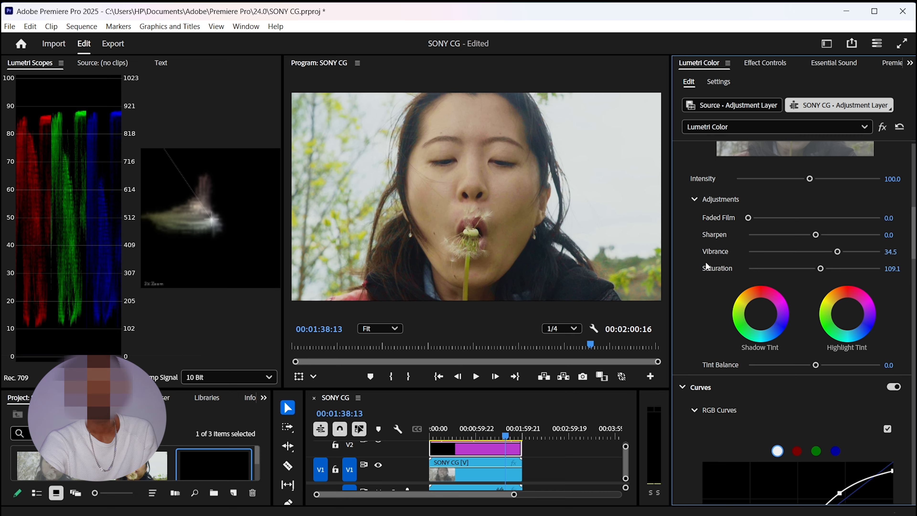
{"action": "left_click", "coordinate": [756, 218]}
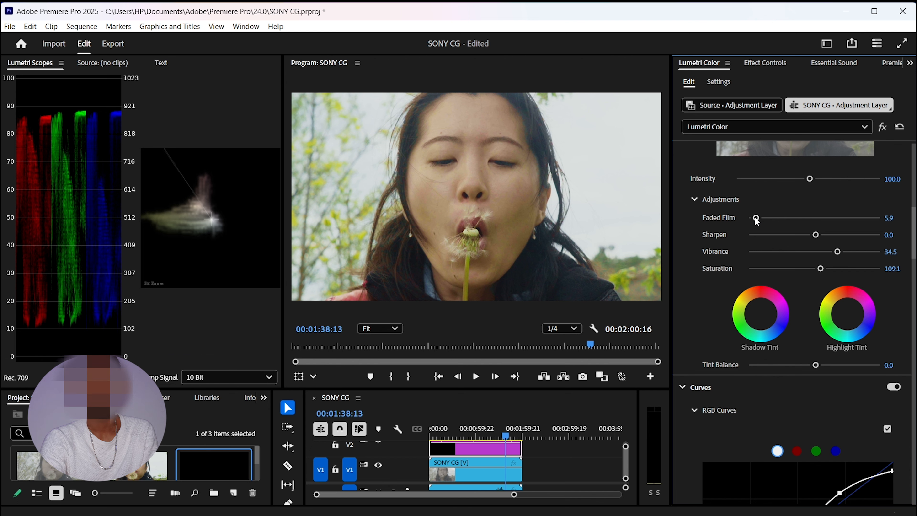
{"action": "left_click_drag", "start_coordinate": [816, 235], "coordinate": [820, 237]}
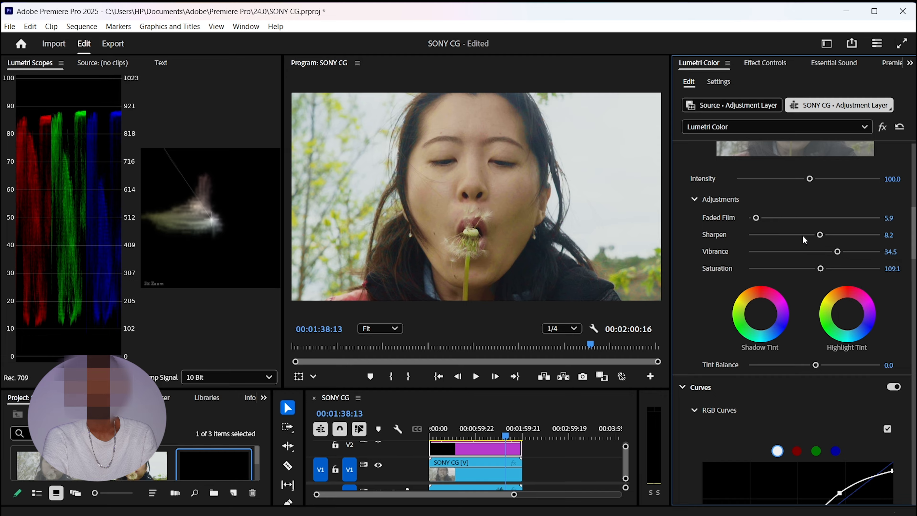
Toggle the Lumetri Color effect off and on to compare the adjusted grade with the flat log image.
{"action": "left_click", "coordinate": [882, 127]}
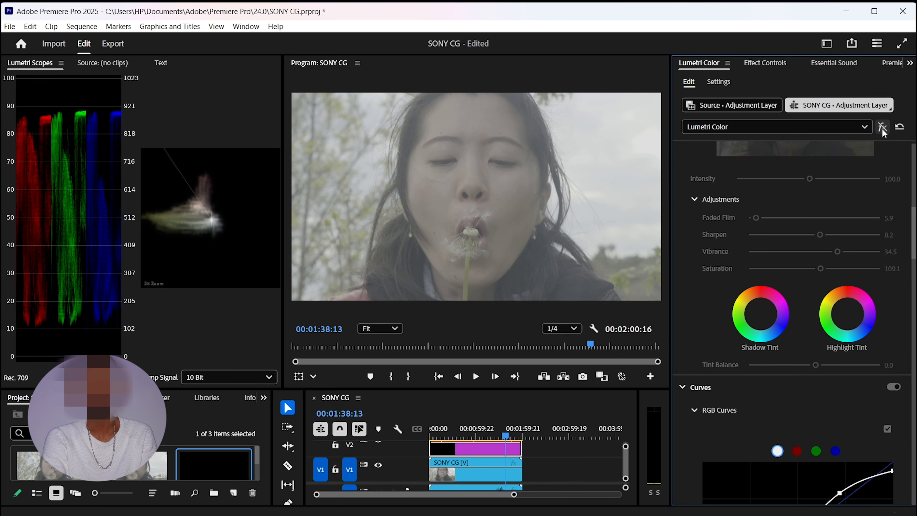
{"action": "left_click", "coordinate": [882, 127]}
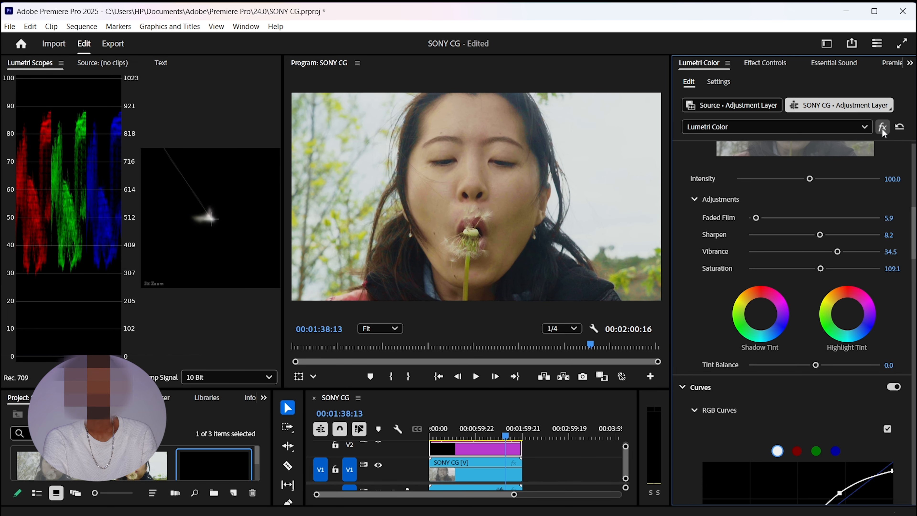
{"action": "left_click", "coordinate": [882, 127]}
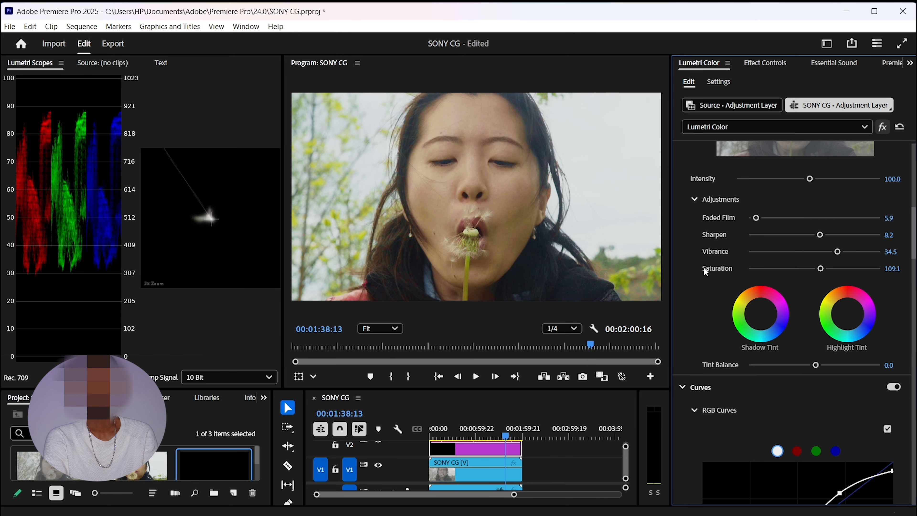
Add a second Lumetri Color effect to the adjustment layer.
{"action": "left_click", "coordinate": [809, 124]}
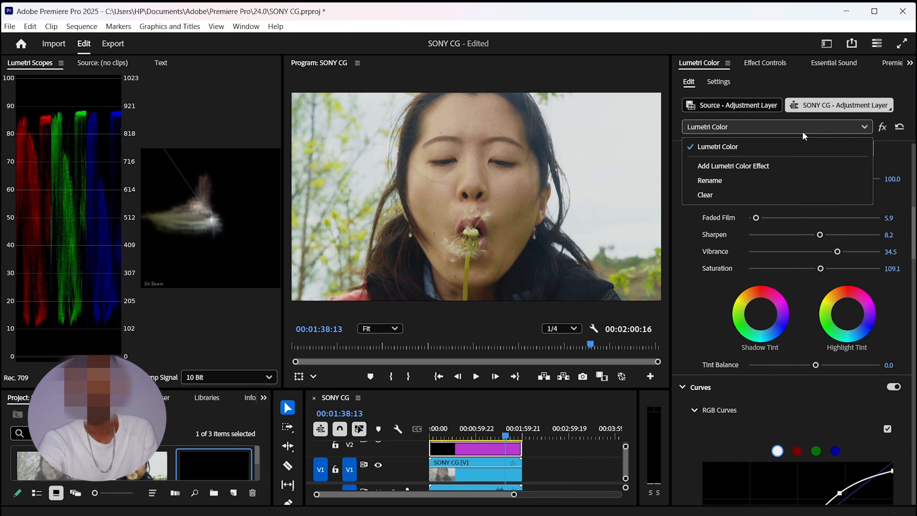
{"action": "left_click", "coordinate": [743, 163]}
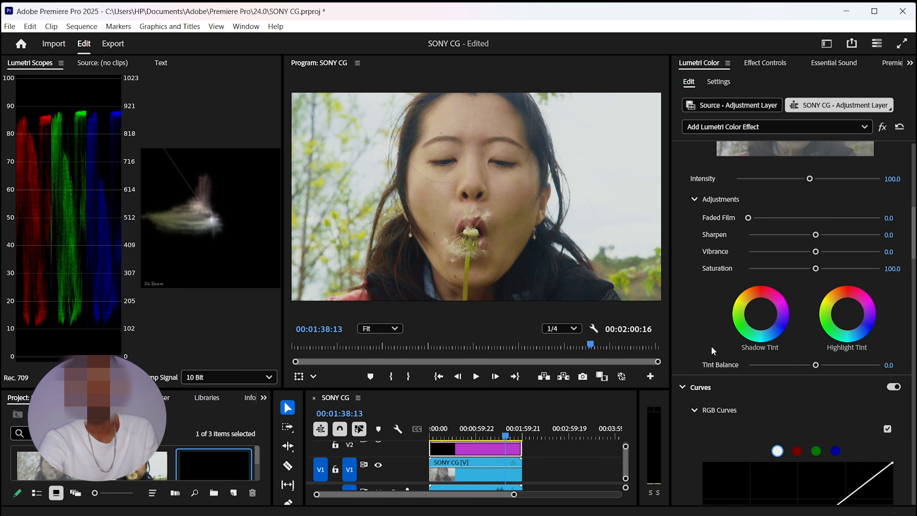
Key the skin tones in HSL Secondary from the red preset, widening the hue range until the face is covered in the Color/Gray preview.
{"action": "scroll", "coordinate": [708, 356], "scroll_direction": "down", "scroll_amount": 5}
{"action": "scroll", "coordinate": [707, 355], "scroll_direction": "down", "scroll_amount": 10}
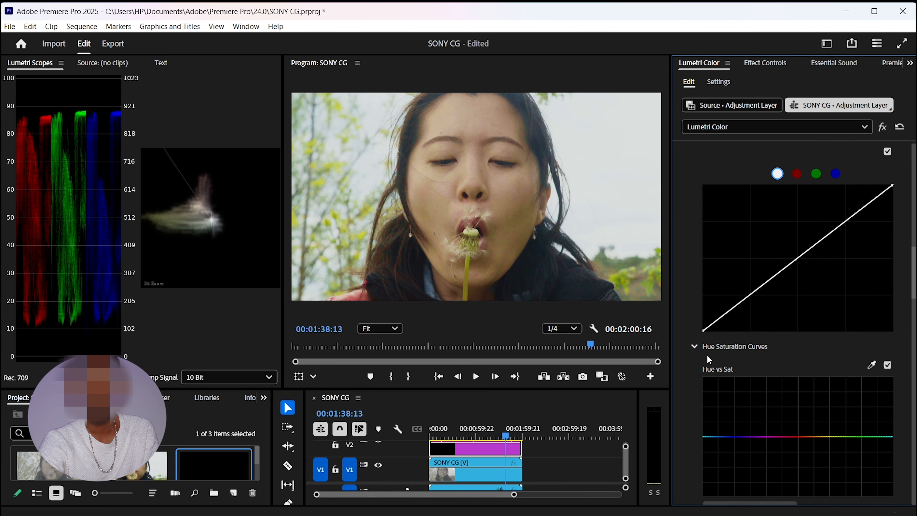
{"action": "scroll", "coordinate": [708, 356], "scroll_direction": "down", "scroll_amount": 10}
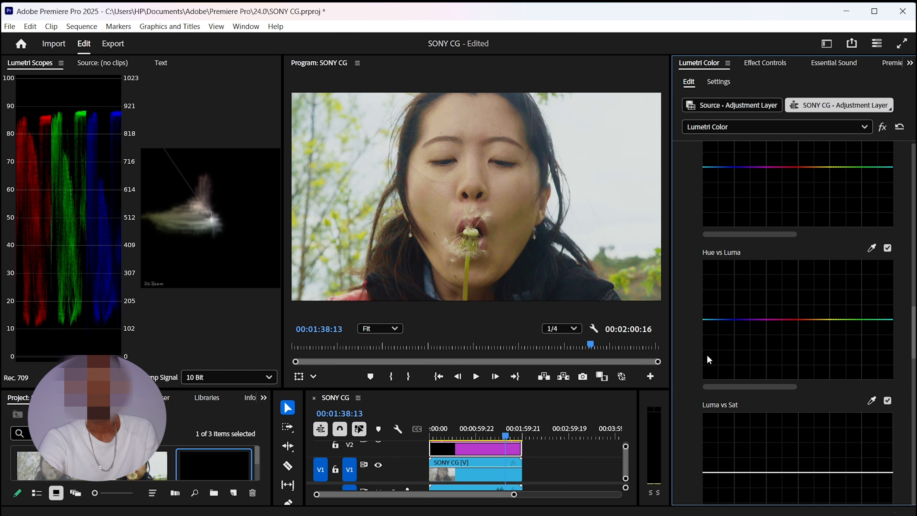
{"action": "scroll", "coordinate": [709, 360], "scroll_direction": "down", "scroll_amount": 10}
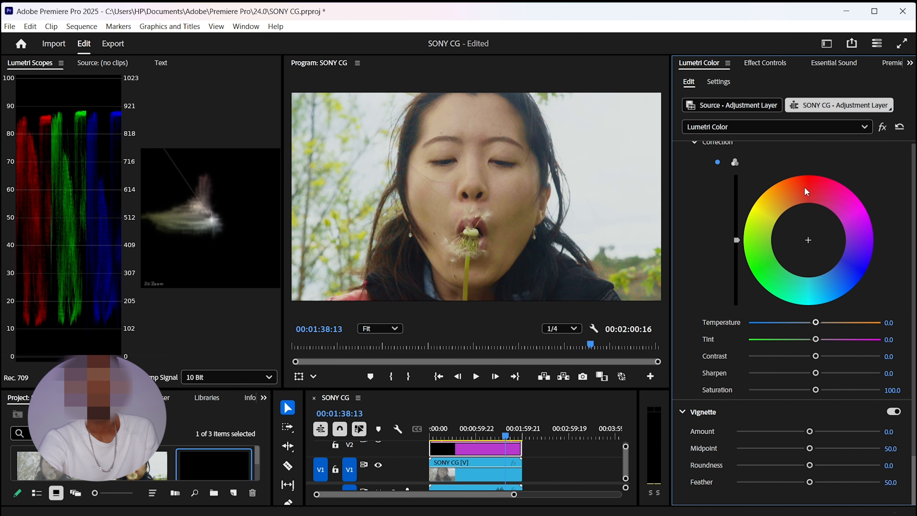
{"action": "scroll", "coordinate": [765, 200], "scroll_direction": "up", "scroll_amount": 2}
{"action": "scroll", "coordinate": [727, 198], "scroll_direction": "up", "scroll_amount": 5}
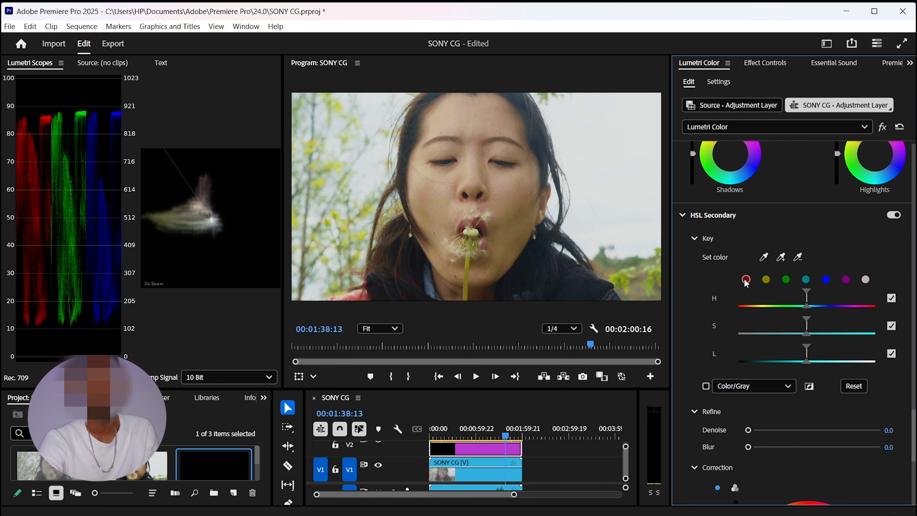
{"action": "left_click", "coordinate": [747, 280]}
{"action": "left_click_drag", "start_coordinate": [755, 307], "coordinate": [753, 307]}
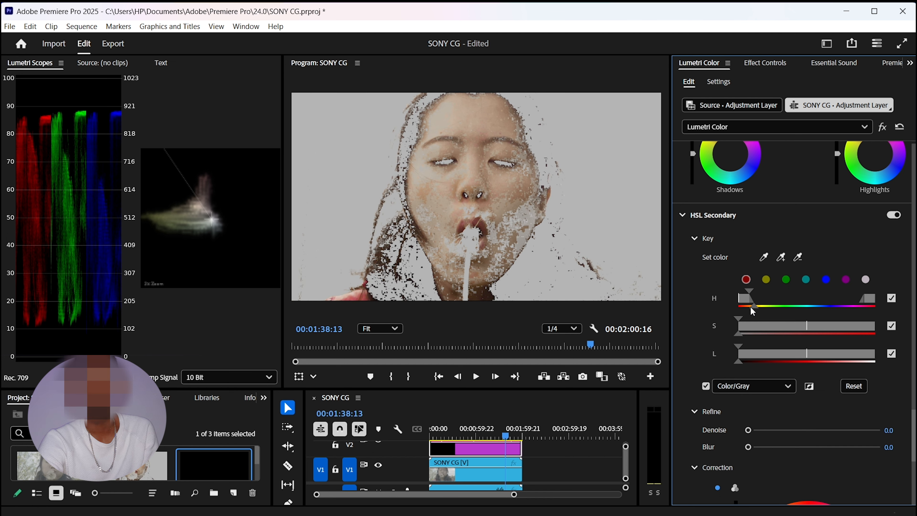
{"action": "left_click_drag", "start_coordinate": [754, 294], "coordinate": [757, 291]}
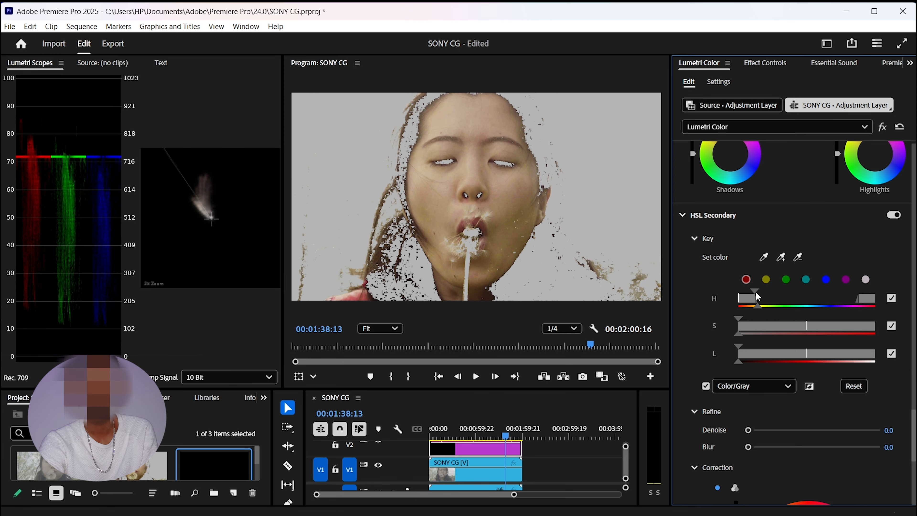
{"action": "left_click_drag", "start_coordinate": [756, 292], "coordinate": [754, 293]}
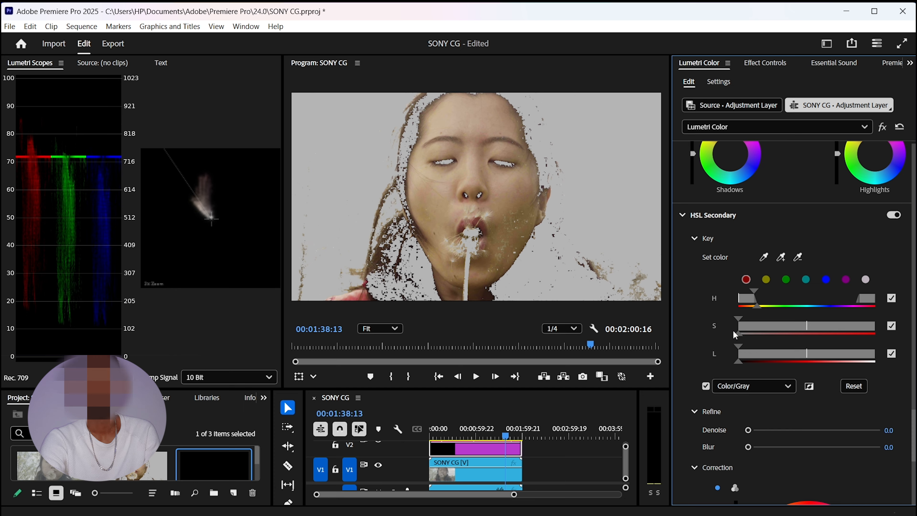
{"action": "left_click", "coordinate": [707, 386]}
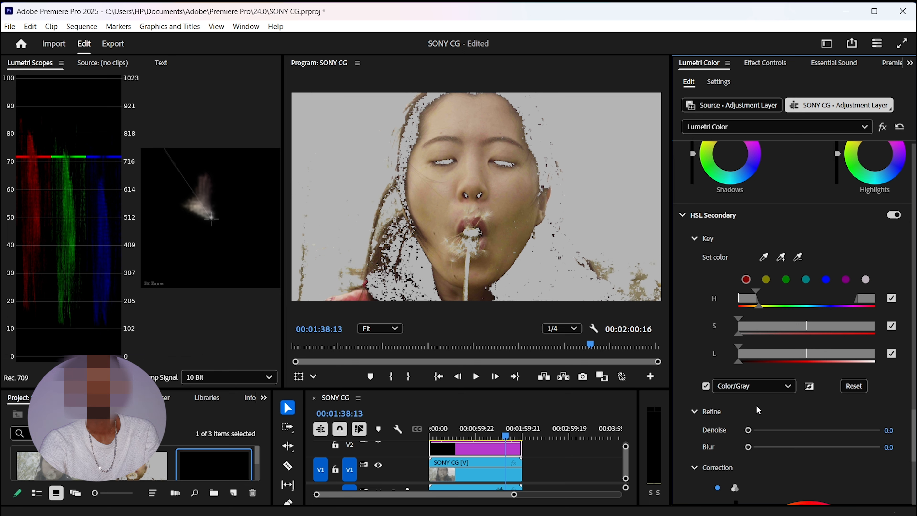
Set the key's Blur to 3.5, invert the mask to target everything except the skin, and turn off the mask preview.
{"action": "left_click", "coordinate": [763, 448]}
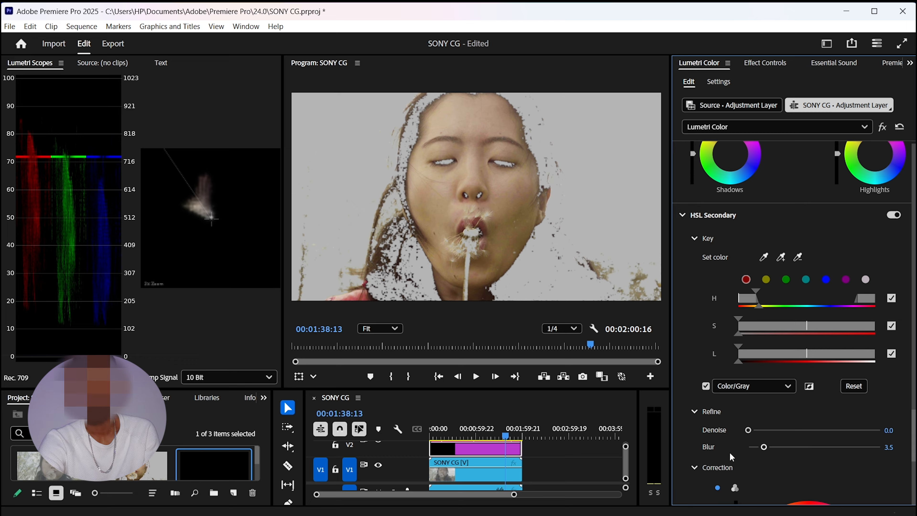
{"action": "left_click", "coordinate": [810, 386]}
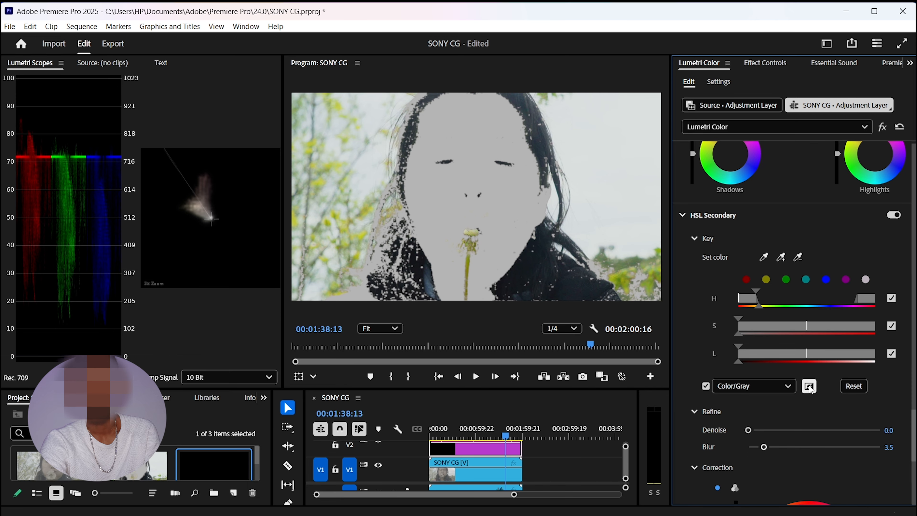
{"action": "left_click", "coordinate": [704, 387]}
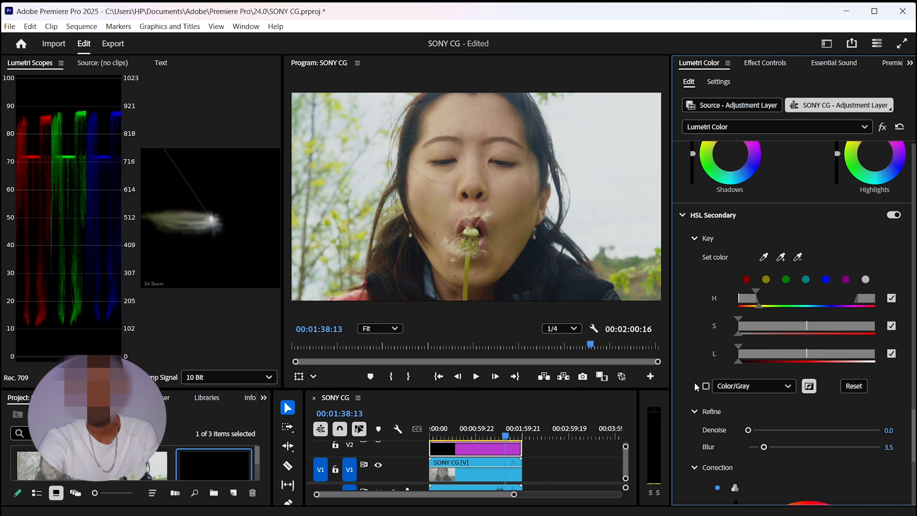
Push the HSL Secondary correction wheel slightly toward teal to tint the area around the skin.
{"action": "scroll", "coordinate": [694, 382], "scroll_direction": "down", "scroll_amount": 4}
{"action": "scroll", "coordinate": [695, 382], "scroll_direction": "down", "scroll_amount": 4}
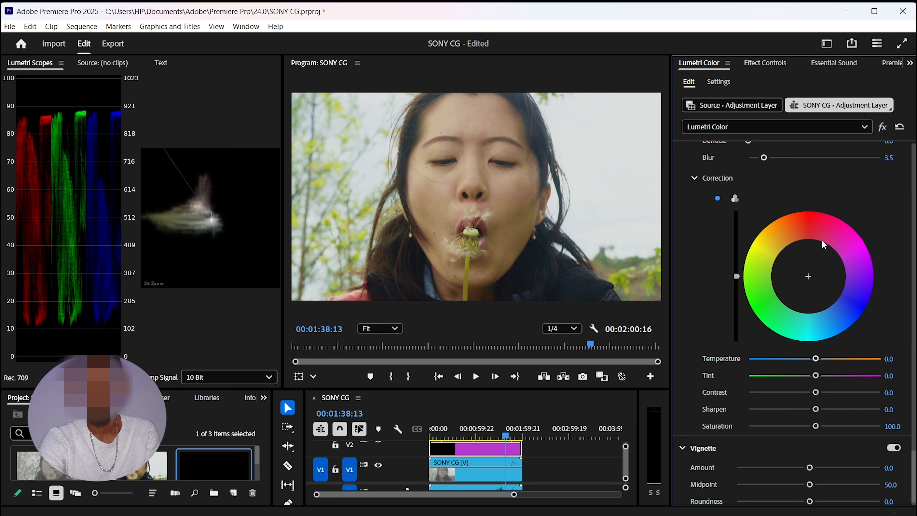
{"action": "left_click", "coordinate": [809, 279]}
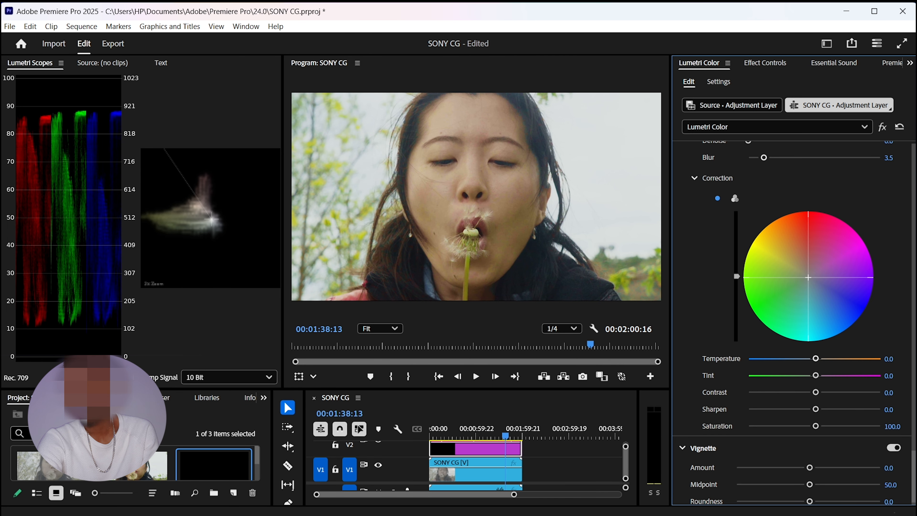
{"action": "mouse_move", "coordinate": [808, 280]}
{"action": "left_mouse_down"}
{"action": "mouse_move", "coordinate": [804, 293]}
{"action": "mouse_move", "coordinate": [809, 276]}
{"action": "left_mouse_up"}
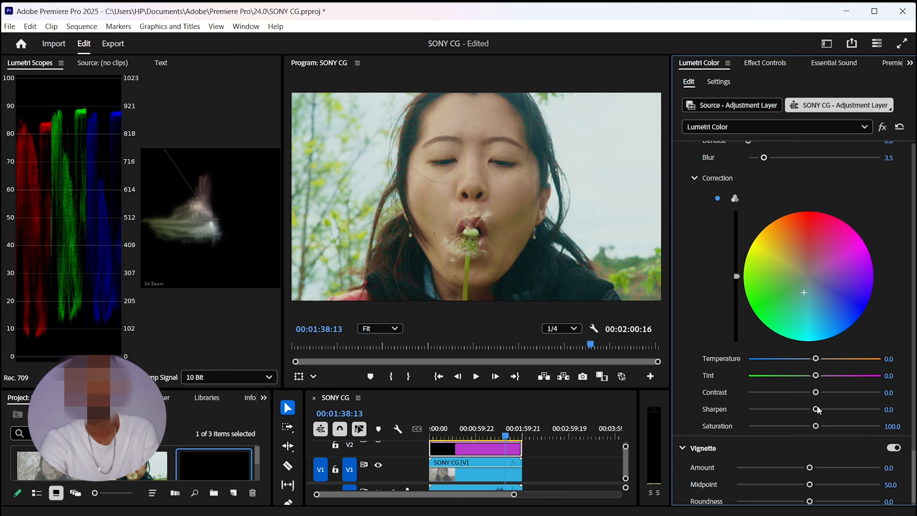
Set the HSL Secondary correction's Contrast to 20.0 and Tint to -2.7.
{"action": "left_click_drag", "start_coordinate": [817, 393], "coordinate": [825, 393]}
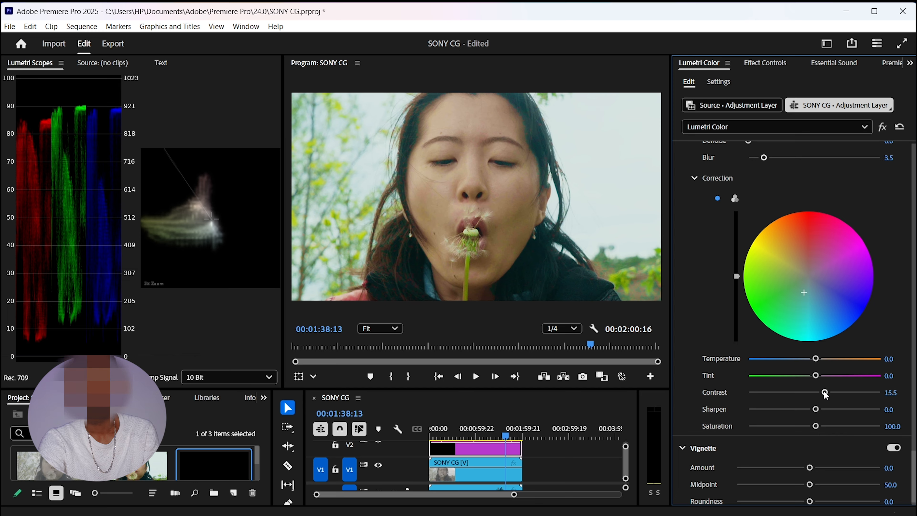
{"action": "left_click_drag", "start_coordinate": [825, 393], "coordinate": [829, 394]}
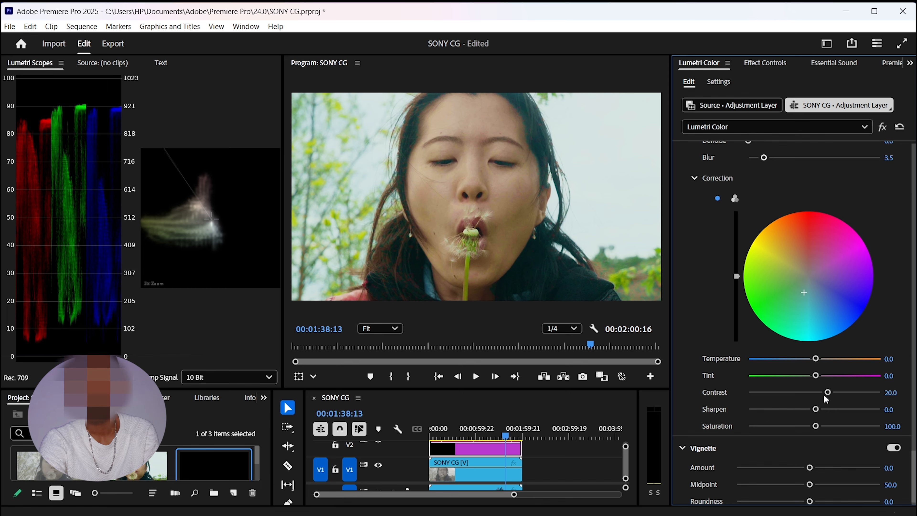
{"action": "left_click_drag", "start_coordinate": [815, 378], "coordinate": [814, 380]}
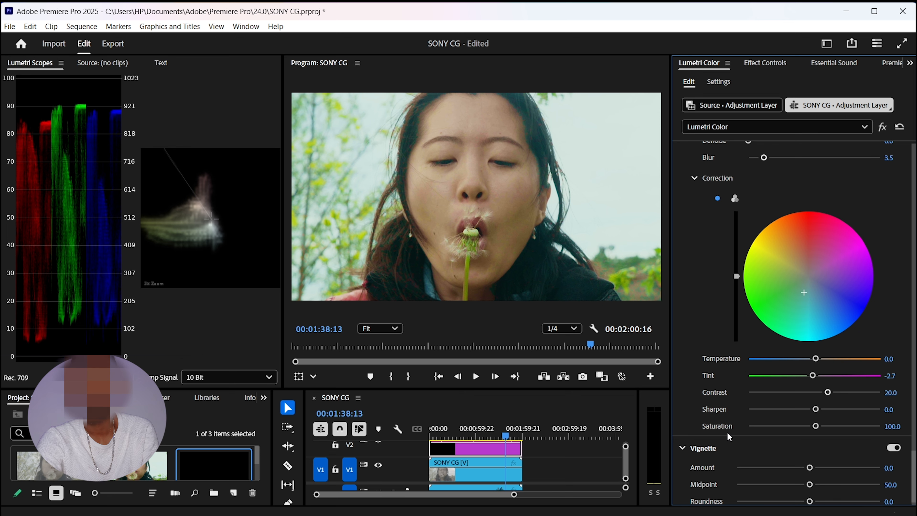
{"action": "scroll", "coordinate": [728, 432], "scroll_direction": "down", "scroll_amount": 3}
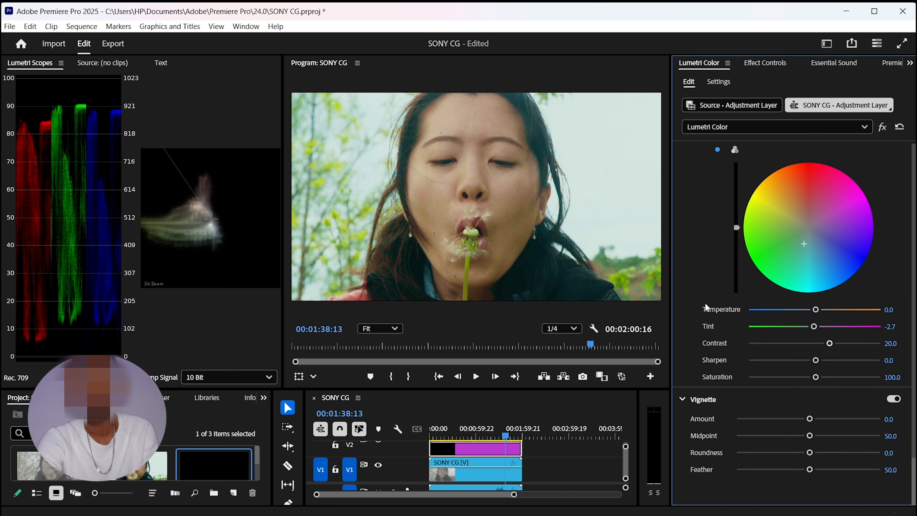
{"action": "scroll", "coordinate": [697, 265], "scroll_direction": "up", "scroll_amount": 5}
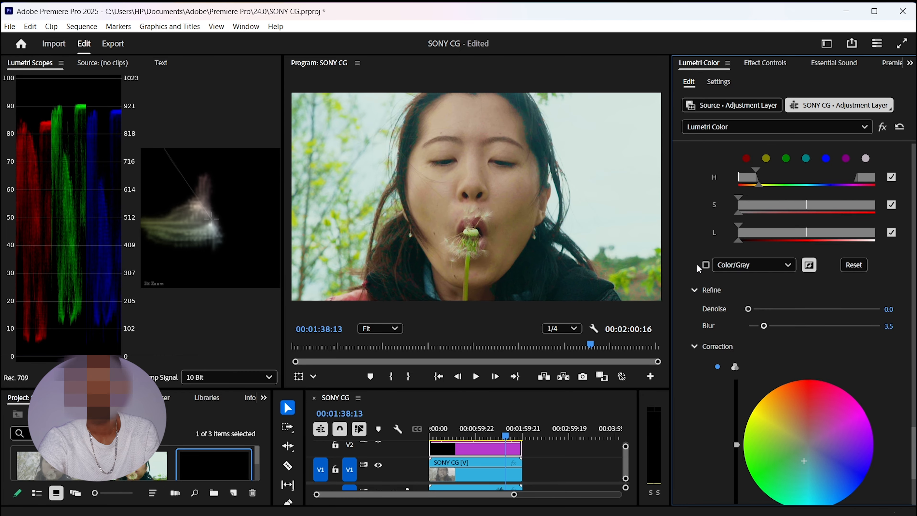
{"action": "scroll", "coordinate": [697, 268], "scroll_direction": "down", "scroll_amount": 3}
{"action": "scroll", "coordinate": [697, 268], "scroll_direction": "up", "scroll_amount": 8}
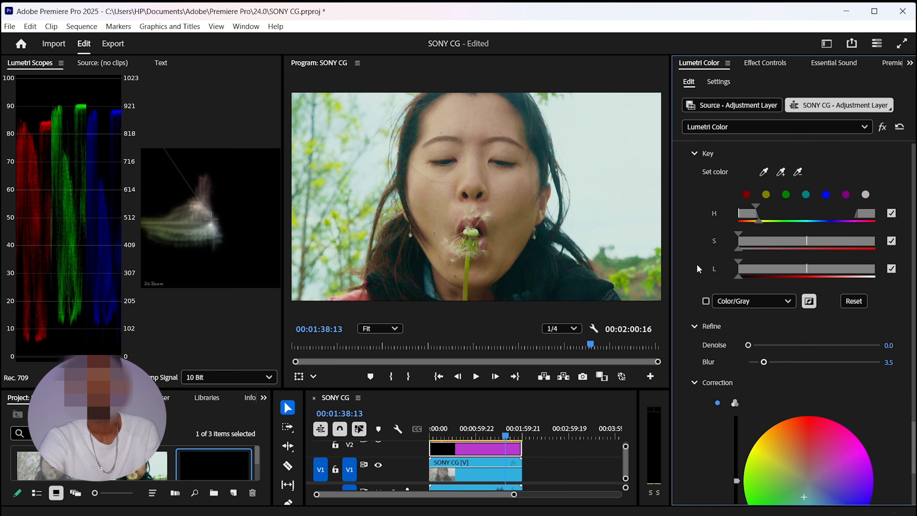
Sample the red jacket for the Hue vs Sat curve and raise its red point slightly to boost saturation.
{"action": "scroll", "coordinate": [697, 267], "scroll_direction": "up", "scroll_amount": 10}
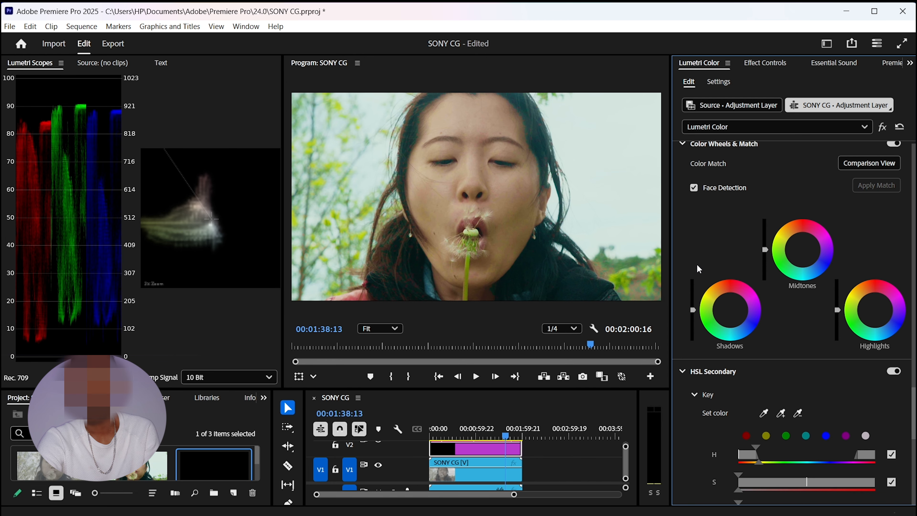
{"action": "scroll", "coordinate": [697, 267], "scroll_direction": "up", "scroll_amount": 7}
{"action": "scroll", "coordinate": [698, 268], "scroll_direction": "up", "scroll_amount": 12}
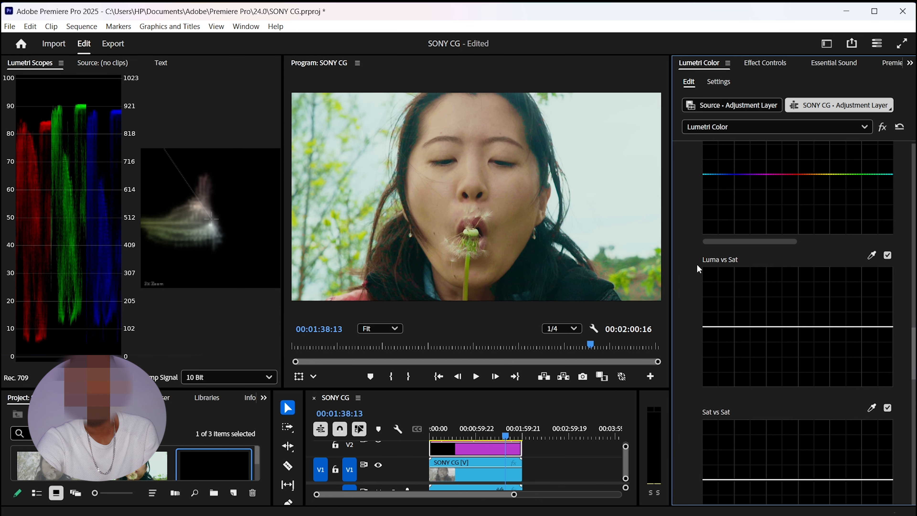
{"action": "scroll", "coordinate": [697, 266], "scroll_direction": "up", "scroll_amount": 12}
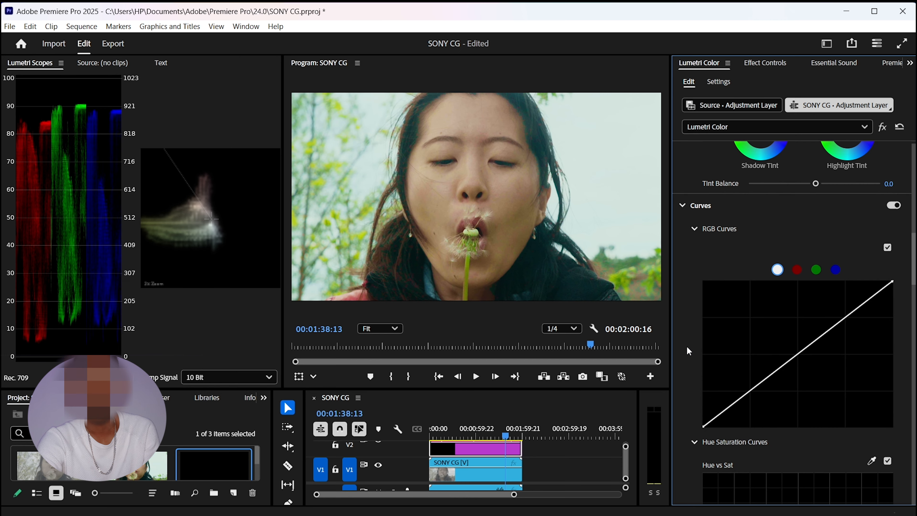
{"action": "scroll", "coordinate": [721, 334], "scroll_direction": "down", "scroll_amount": 4}
{"action": "left_click", "coordinate": [873, 328]}
{"action": "left_click", "coordinate": [350, 305]}
{"action": "left_click_drag", "start_coordinate": [797, 400], "coordinate": [797, 391]}
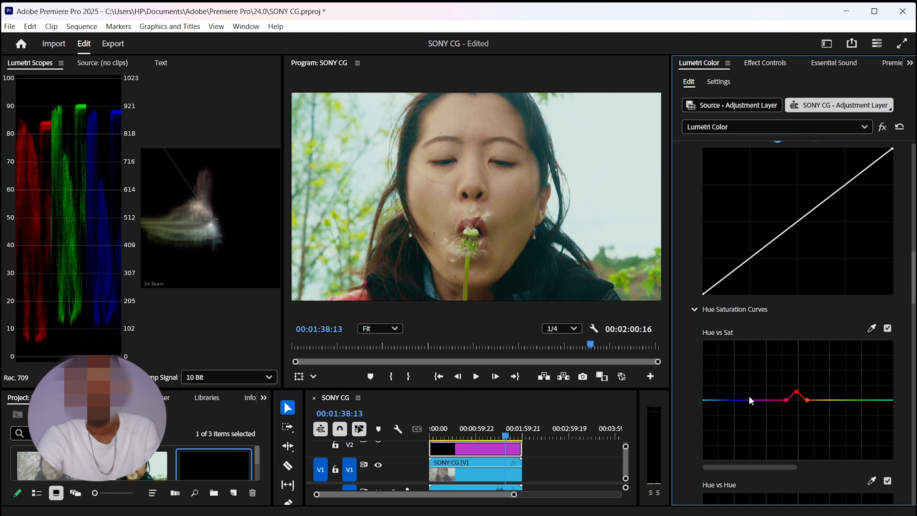
{"action": "left_click", "coordinate": [872, 329]}
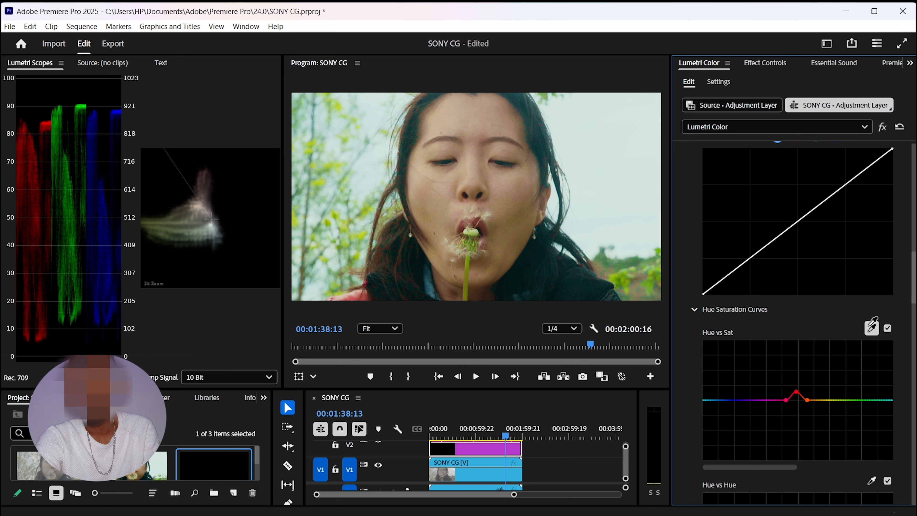
{"action": "left_click", "coordinate": [872, 328]}
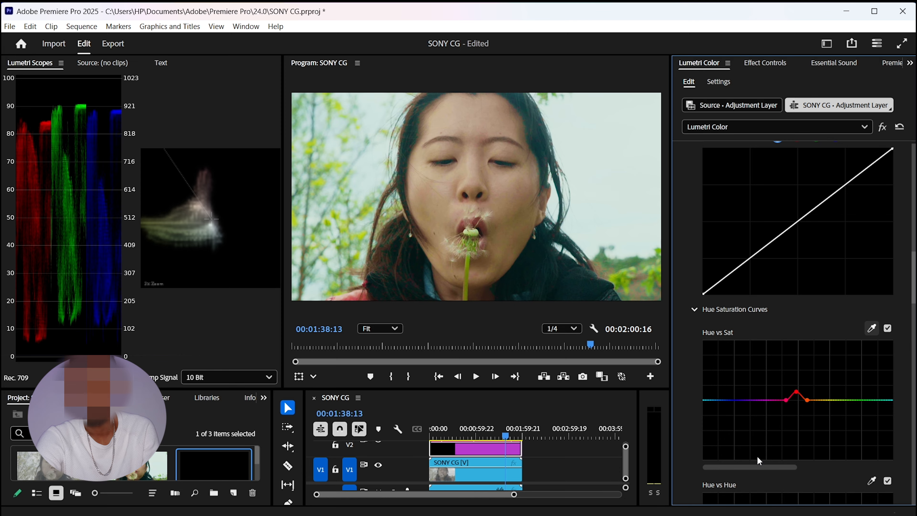
Sample the pale sky for the Hue vs Hue curve and lower its cyan point slightly.
{"action": "scroll", "coordinate": [757, 456], "scroll_direction": "down", "scroll_amount": 3}
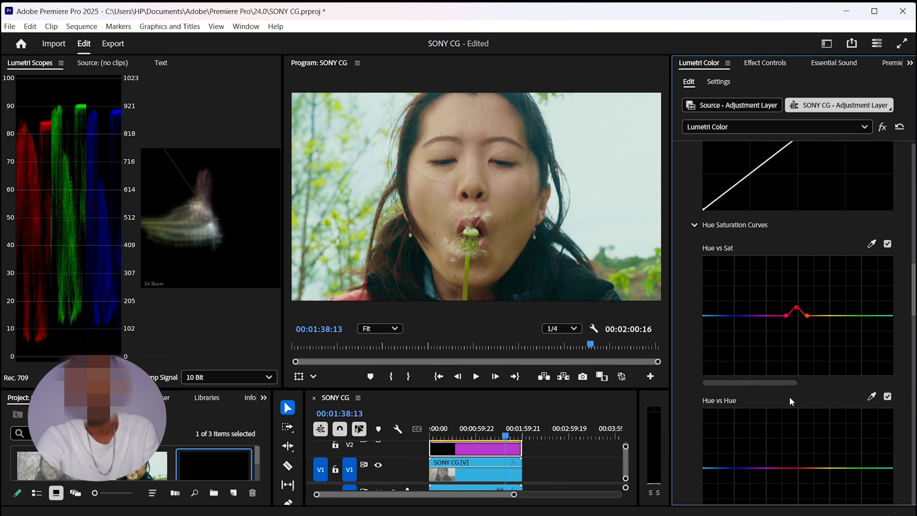
{"action": "scroll", "coordinate": [790, 397], "scroll_direction": "down", "scroll_amount": 2}
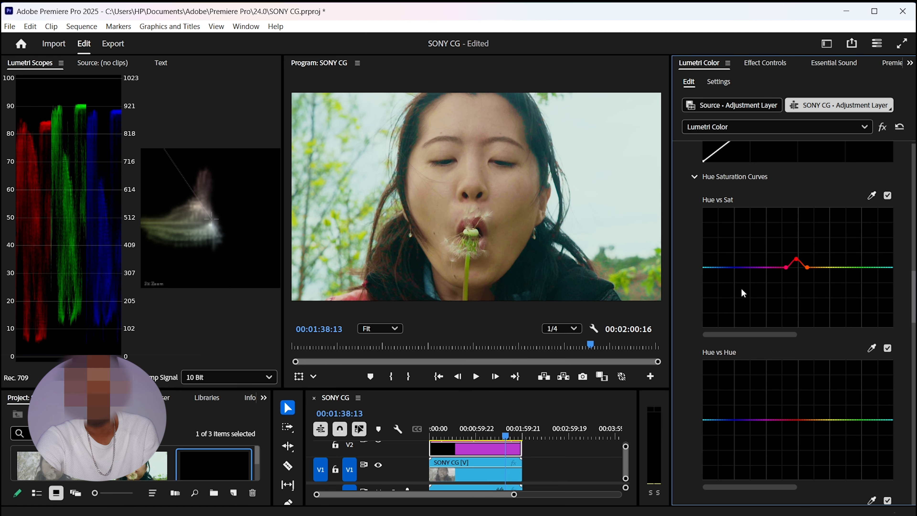
{"action": "left_click", "coordinate": [873, 349]}
{"action": "left_click", "coordinate": [610, 138]}
{"action": "left_click_drag", "start_coordinate": [704, 421], "coordinate": [704, 428]}
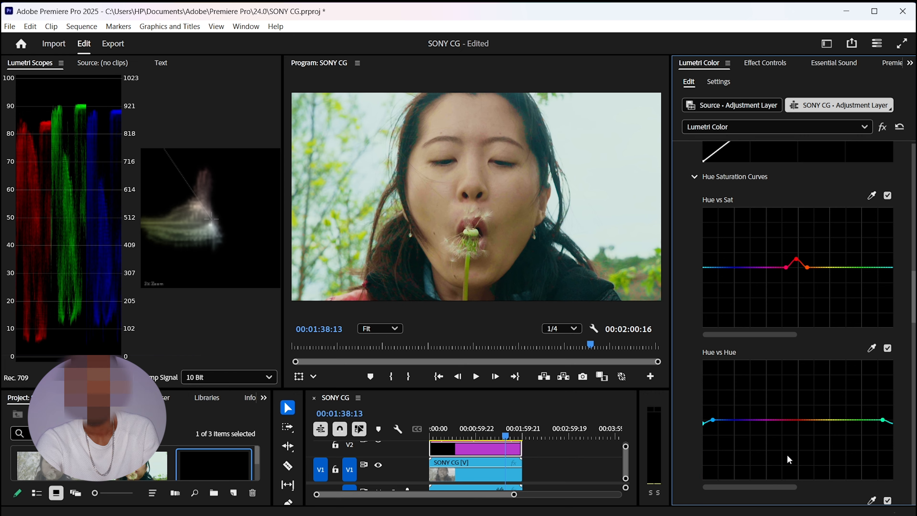
Switch the current Lumetri effect off and on to compare the image with and without it.
{"action": "left_click", "coordinate": [882, 127]}
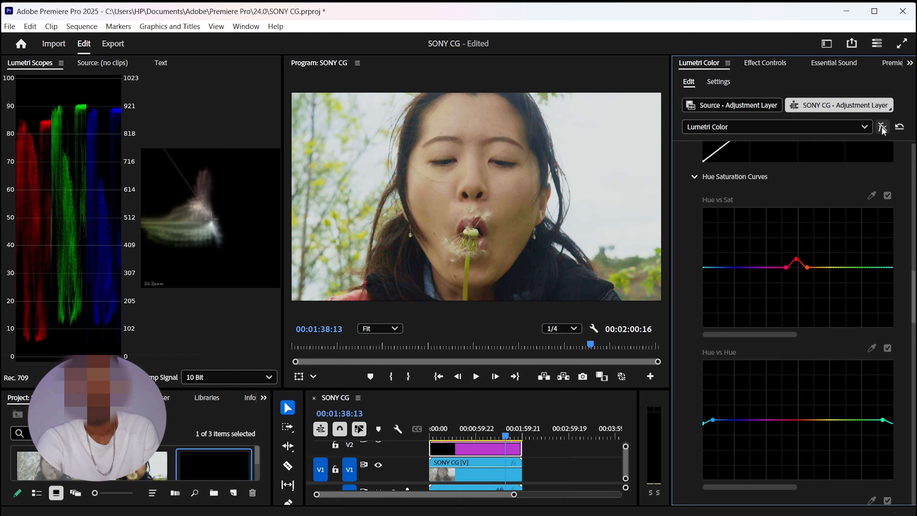
{"action": "left_click", "coordinate": [882, 127]}
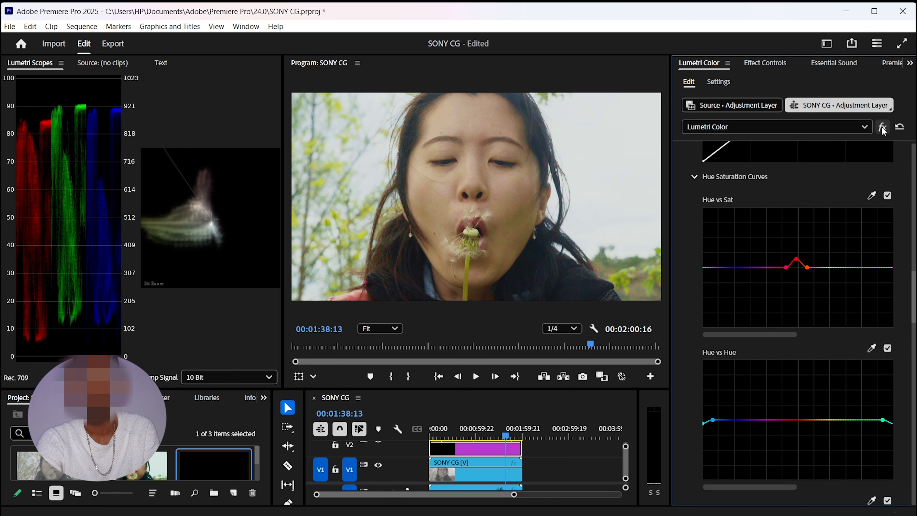
{"action": "left_click", "coordinate": [883, 126]}
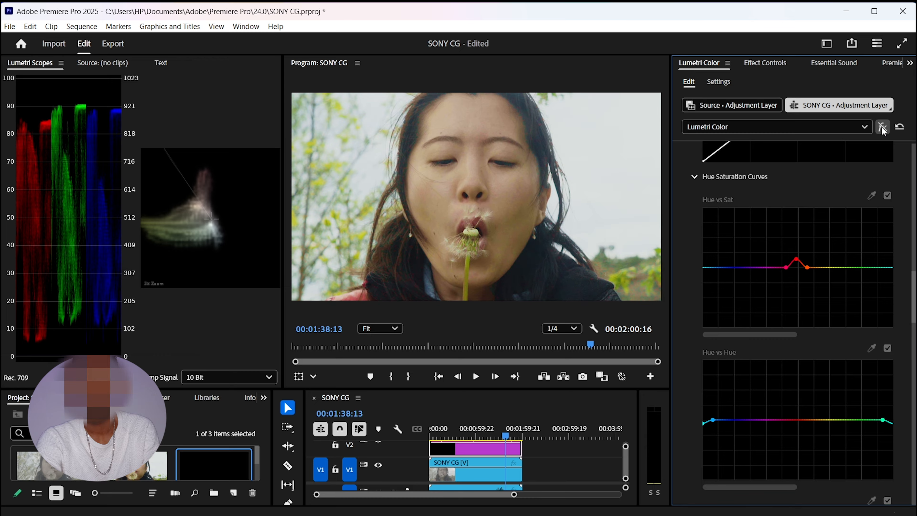
{"action": "left_click", "coordinate": [883, 127]}
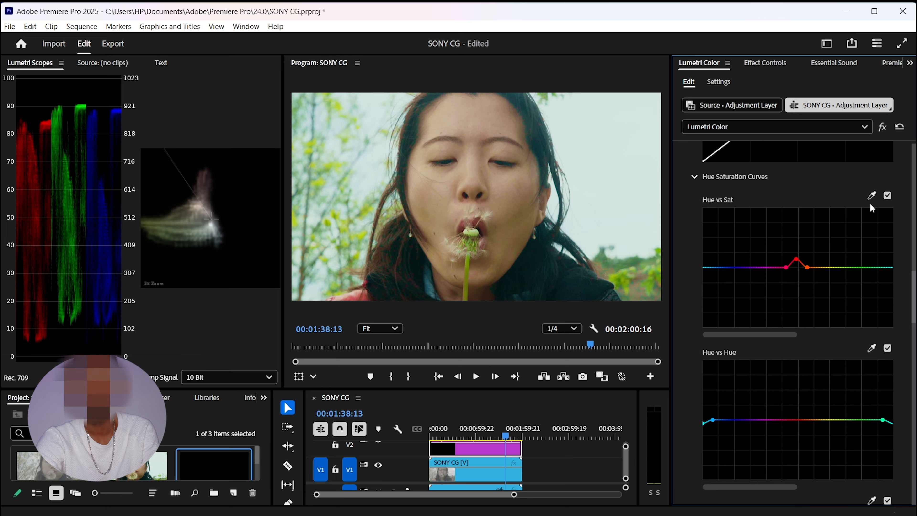
Sample an orange tone for Hue vs Sat, raise its center point slightly and lower the adjacent red-orange point, and save the project.
{"action": "left_click", "coordinate": [872, 196]}
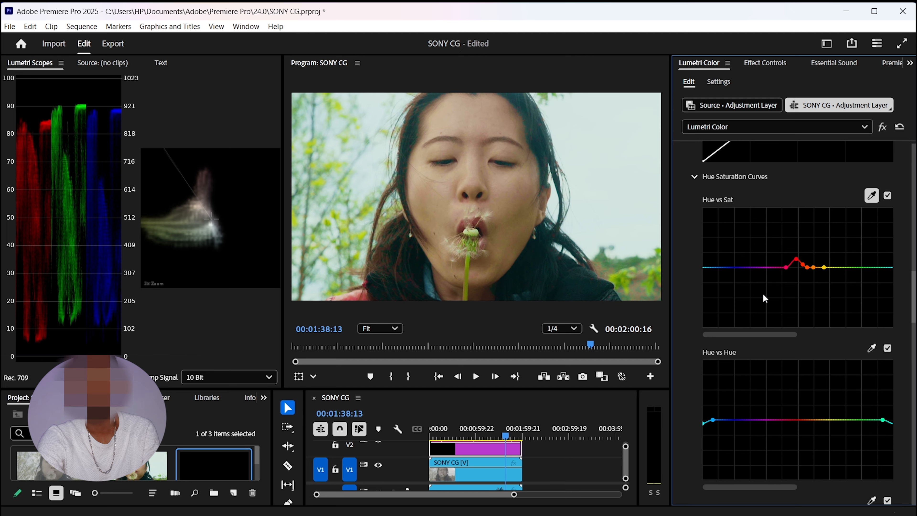
{"action": "left_click_drag", "start_coordinate": [815, 266], "coordinate": [815, 264]}
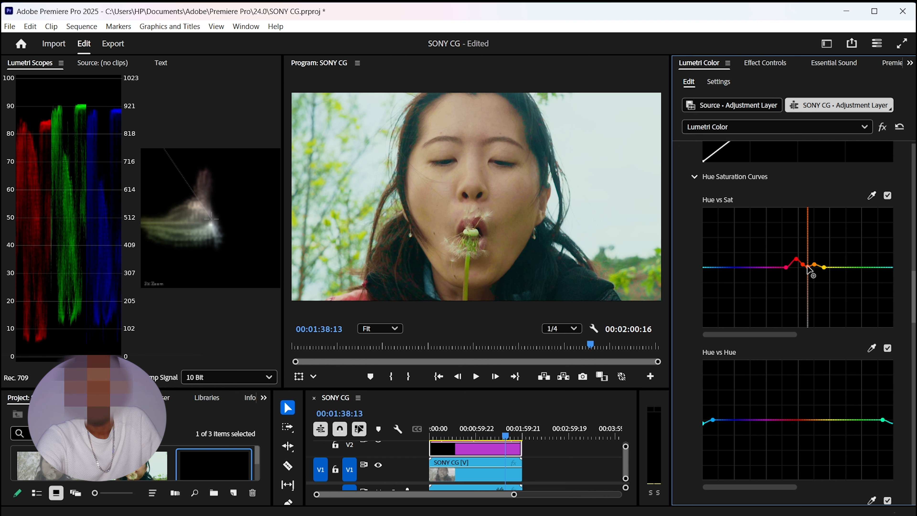
{"action": "left_click_drag", "start_coordinate": [808, 268], "coordinate": [808, 270]}
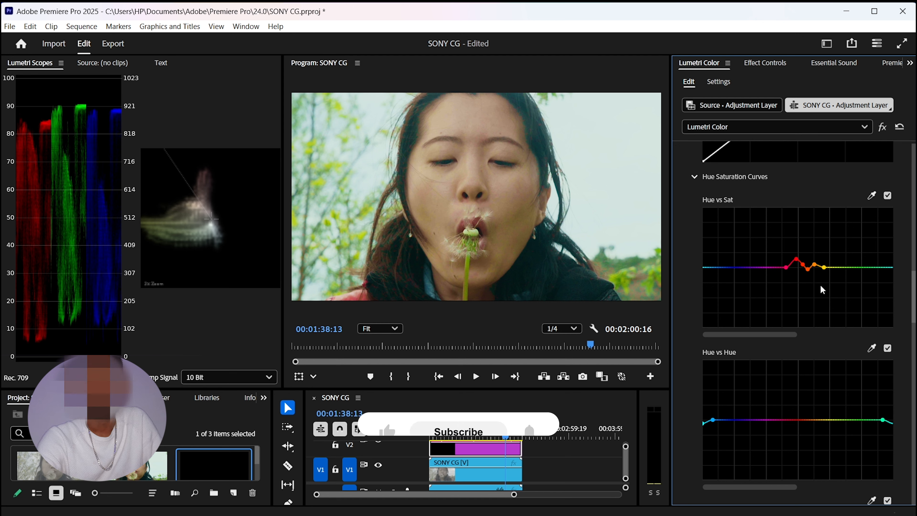
{"action": "key", "text": "ctrl+s"}
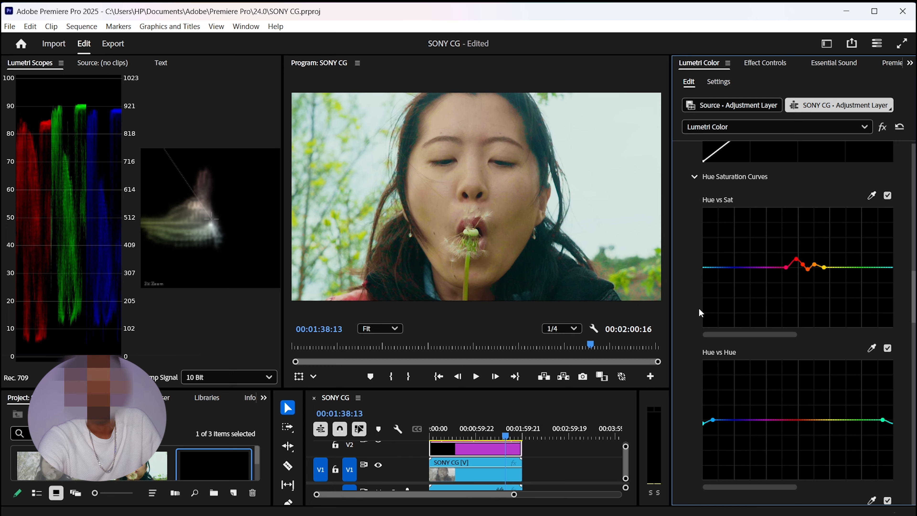
{"action": "key", "text": "ctrl+s"}
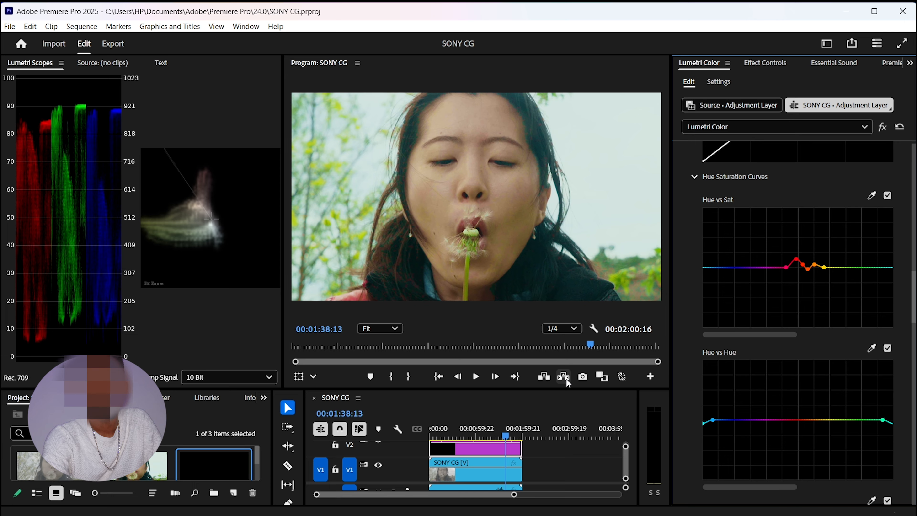
Return the playhead to the start of the sequence and scrub through the clip to review the grade.
{"action": "left_click", "coordinate": [377, 443]}
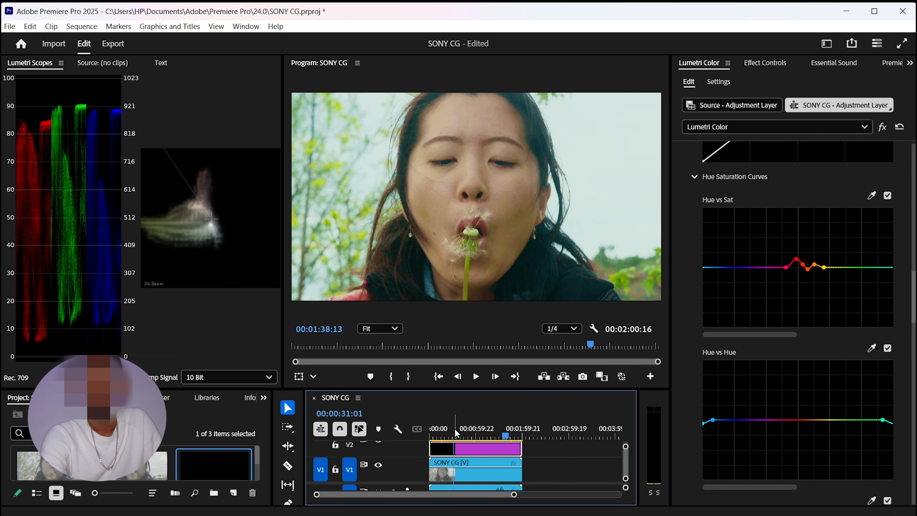
{"action": "left_click_drag", "start_coordinate": [453, 429], "coordinate": [427, 431]}
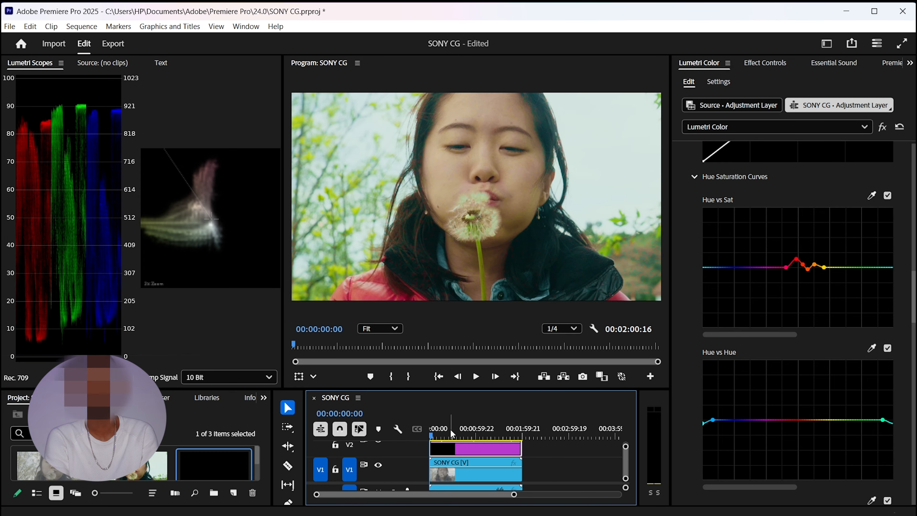
{"action": "left_click_drag", "start_coordinate": [434, 430], "coordinate": [474, 421]}
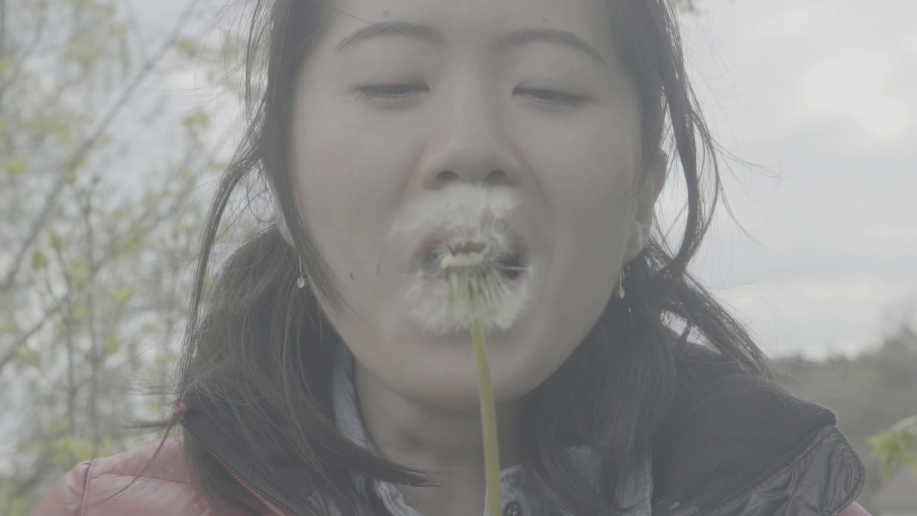